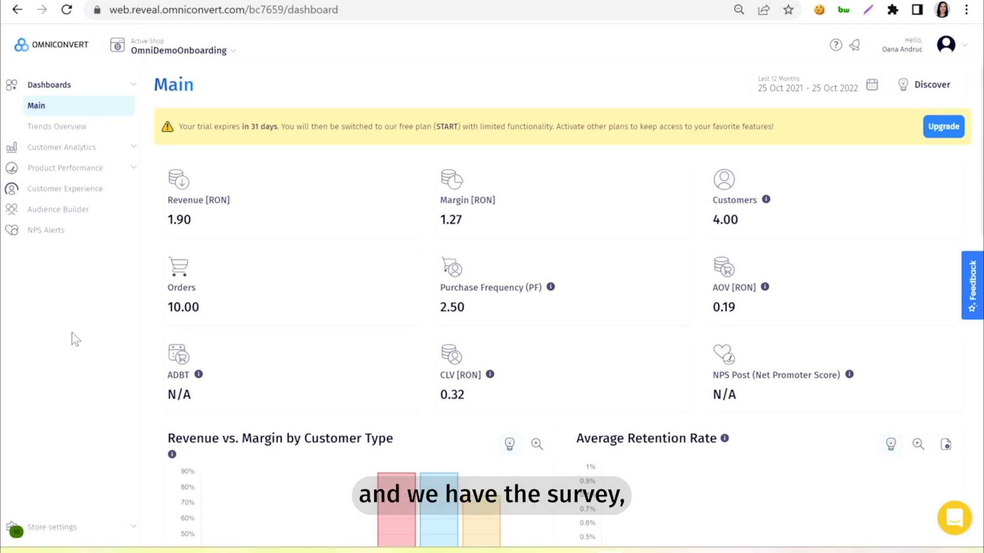
- Open the shop's NPS settings page from Store settings > General
{"action": "left_click", "coordinate": [62, 532]}
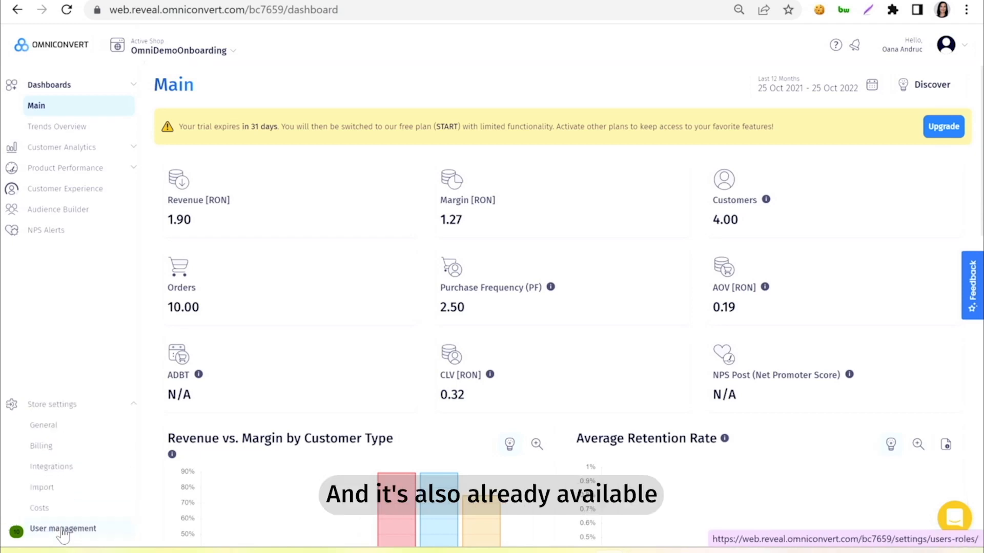
{"action": "left_click", "coordinate": [45, 425]}
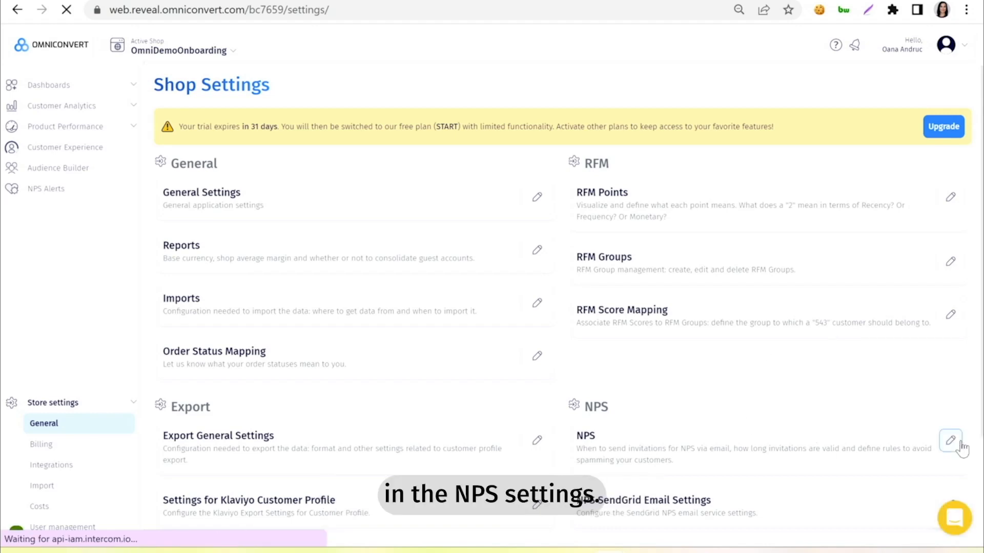
{"action": "left_click", "coordinate": [952, 440]}
{"action": "scroll", "coordinate": [717, 389], "scroll_direction": "down", "scroll_amount": 10}
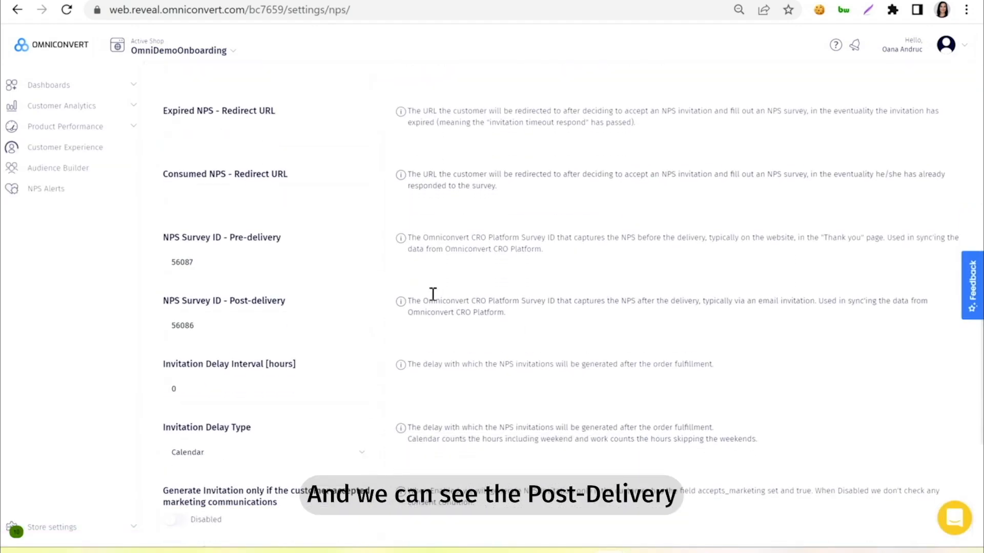
- Review the post-delivery survey ID, the 4 and 10-day invitation timeouts, and 168-hour capping
{"action": "left_click", "coordinate": [201, 326]}
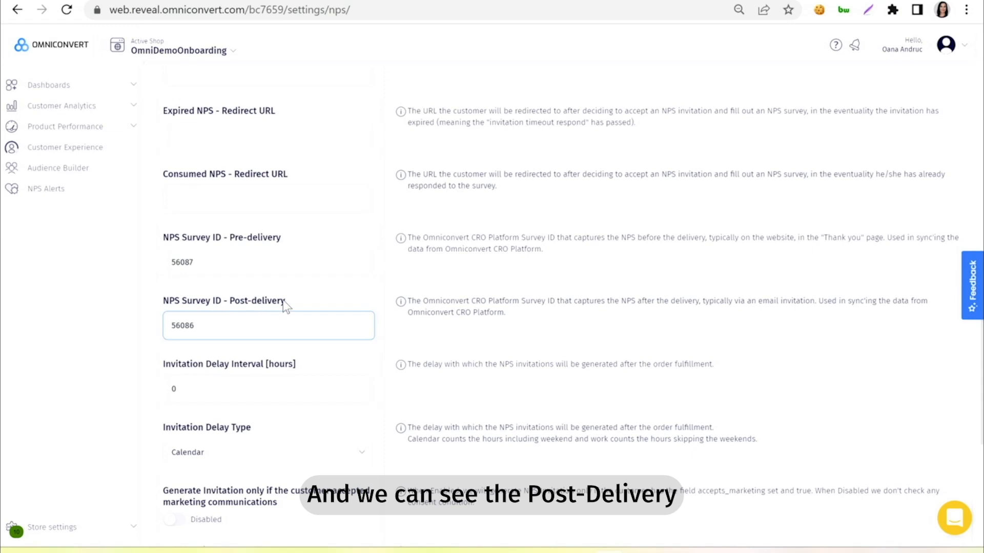
{"action": "left_click", "coordinate": [404, 302]}
{"action": "scroll", "coordinate": [405, 302], "scroll_direction": "up", "scroll_amount": 3}
{"action": "scroll", "coordinate": [404, 300], "scroll_direction": "up", "scroll_amount": 5}
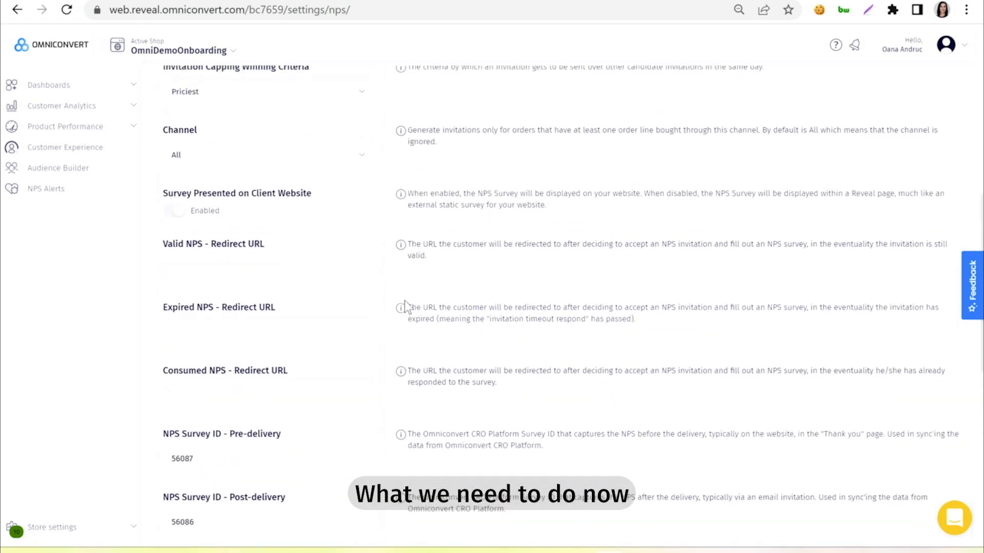
{"action": "scroll", "coordinate": [486, 187], "scroll_direction": "up", "scroll_amount": 5}
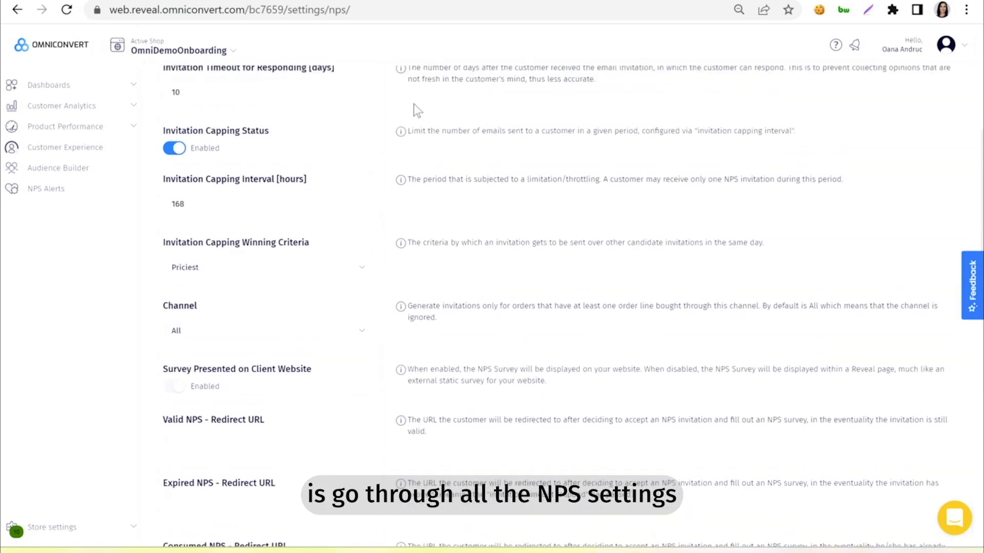
{"action": "scroll", "coordinate": [441, 109], "scroll_direction": "up", "scroll_amount": 1}
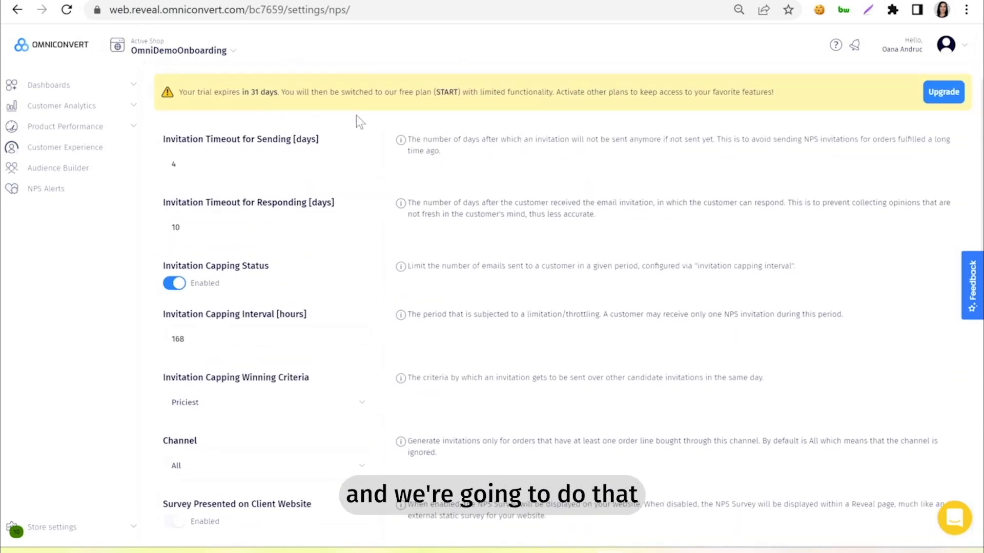
{"action": "scroll", "coordinate": [359, 120], "scroll_direction": "down", "scroll_amount": 1}
{"action": "left_click", "coordinate": [181, 127]}
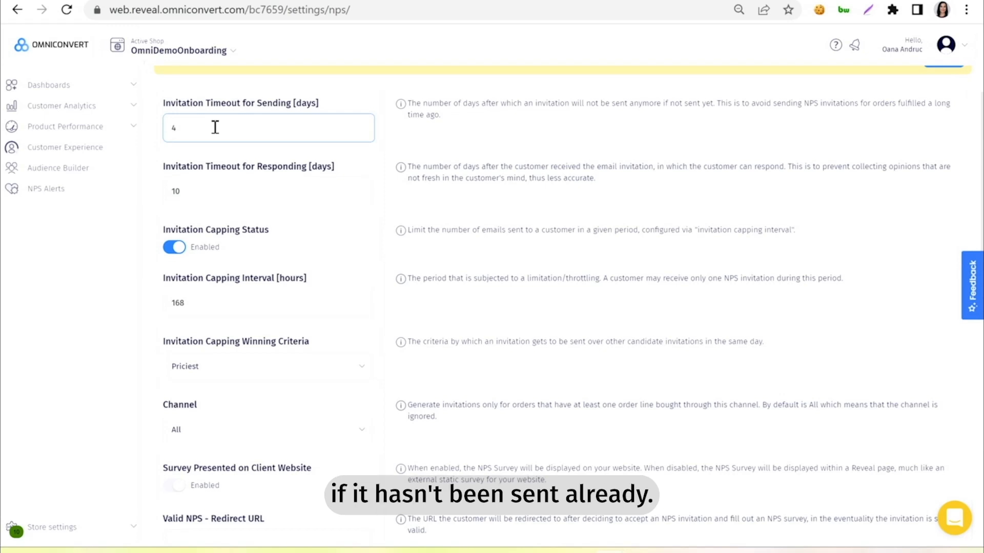
{"action": "left_click", "coordinate": [215, 179]}
{"action": "scroll", "coordinate": [215, 180], "scroll_direction": "down", "scroll_amount": 1}
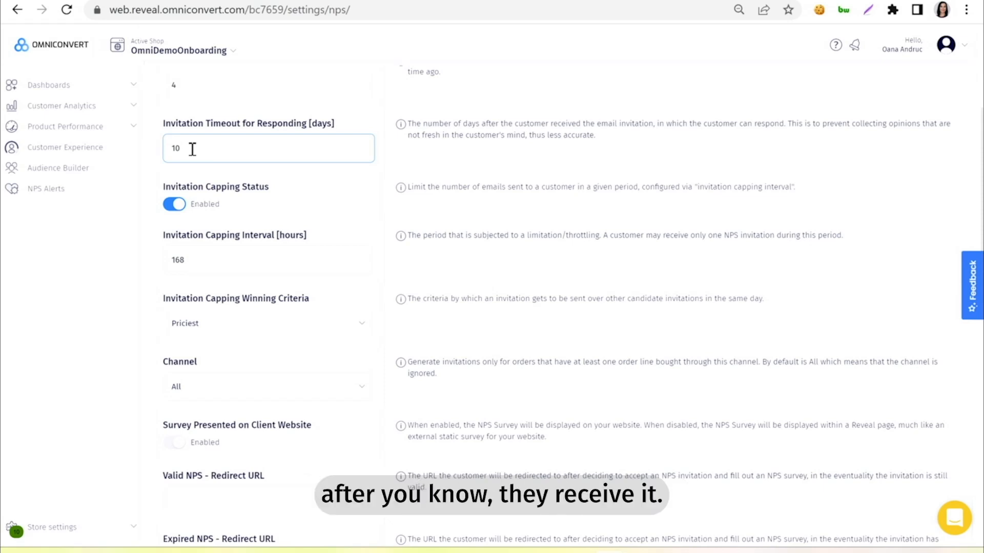
{"action": "scroll", "coordinate": [192, 150], "scroll_direction": "down", "scroll_amount": 2}
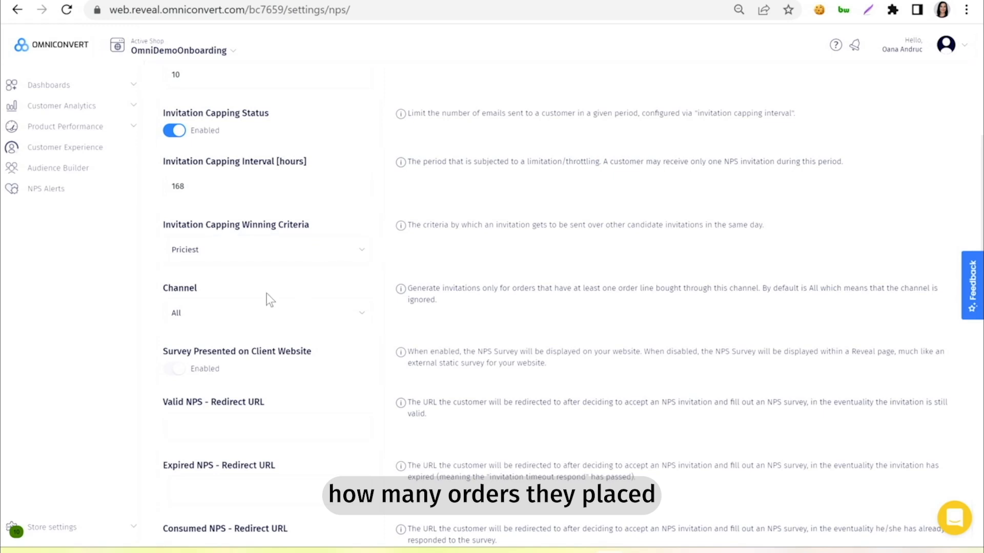
{"action": "left_click", "coordinate": [193, 188]}
{"action": "left_click_drag", "start_coordinate": [198, 186], "coordinate": [172, 187]}
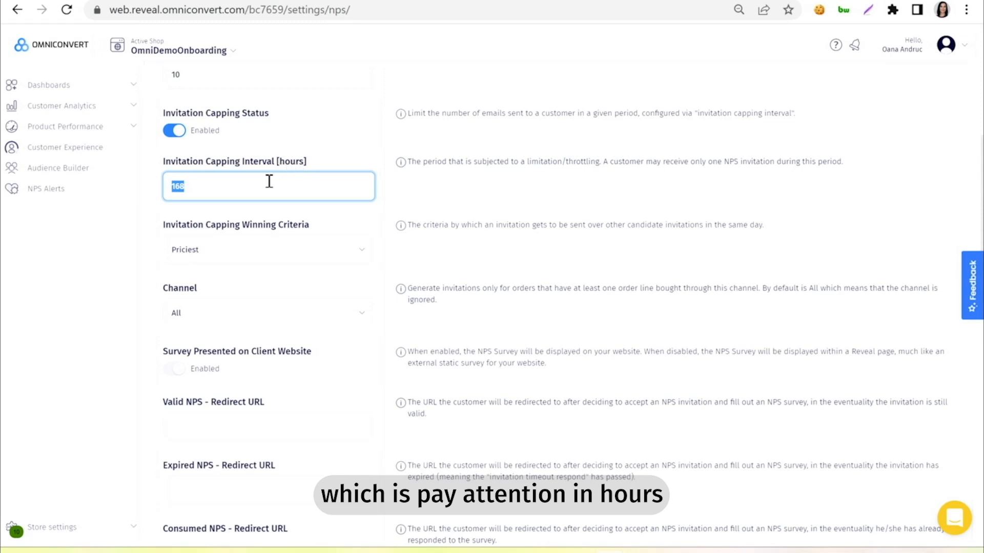
{"action": "left_click", "coordinate": [200, 258]}
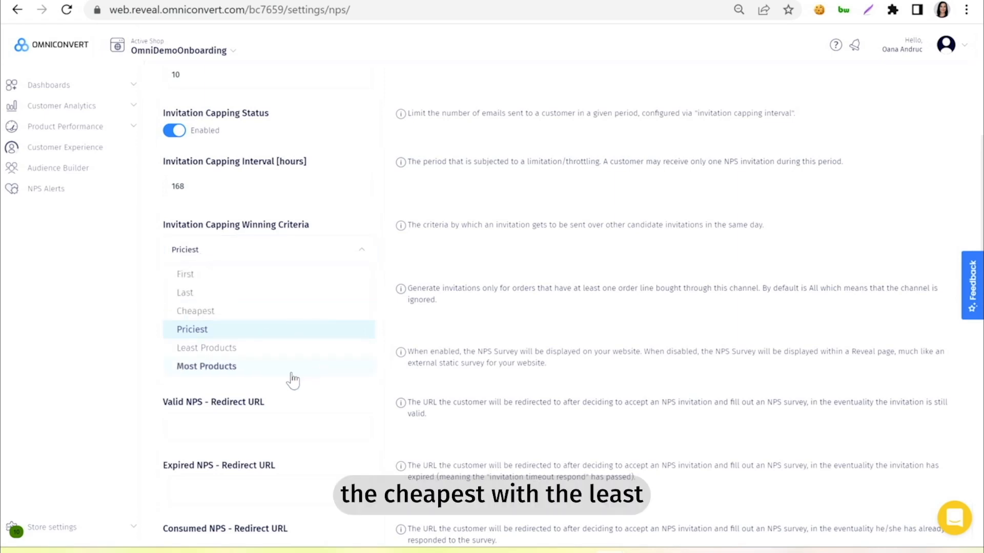
{"action": "left_click", "coordinate": [88, 377]}
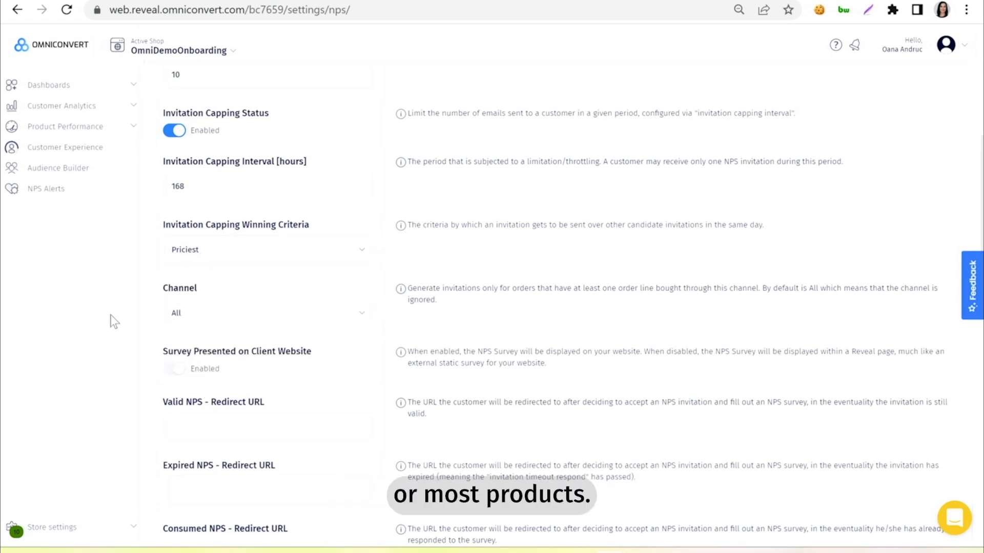
{"action": "scroll", "coordinate": [145, 333], "scroll_direction": "down", "scroll_amount": 3}
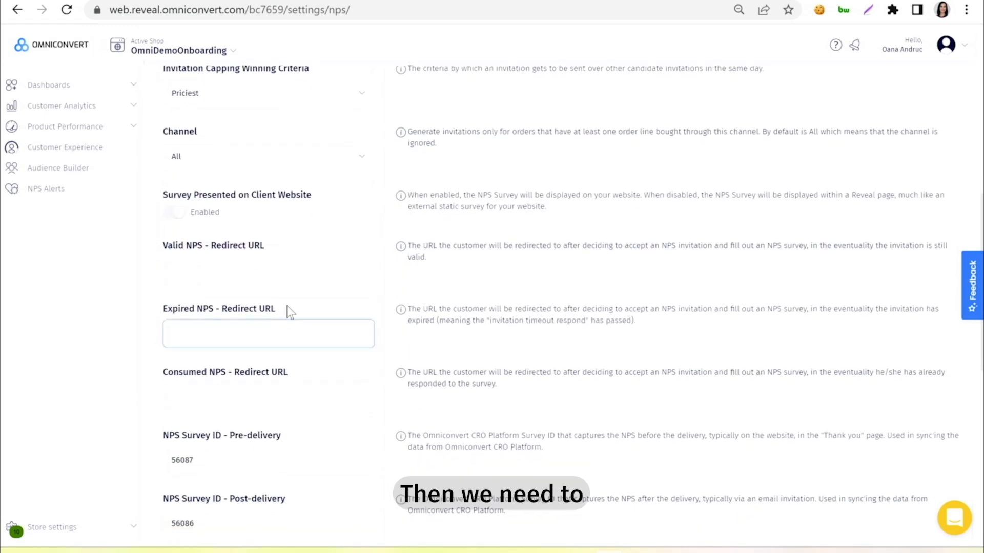
{"action": "left_click", "coordinate": [252, 267]}
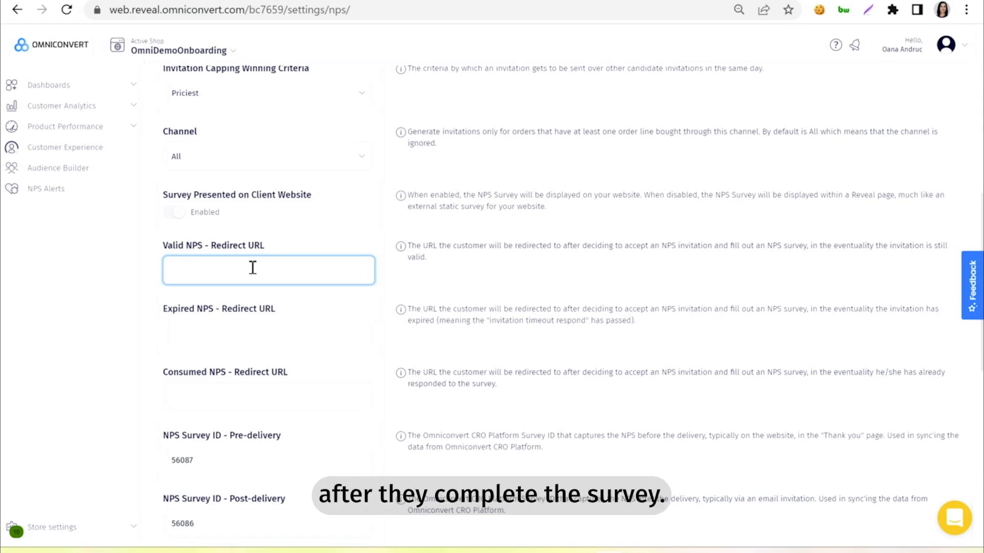
{"action": "type", "text": "https://omnidemoonboarding.myshopify.com/"}
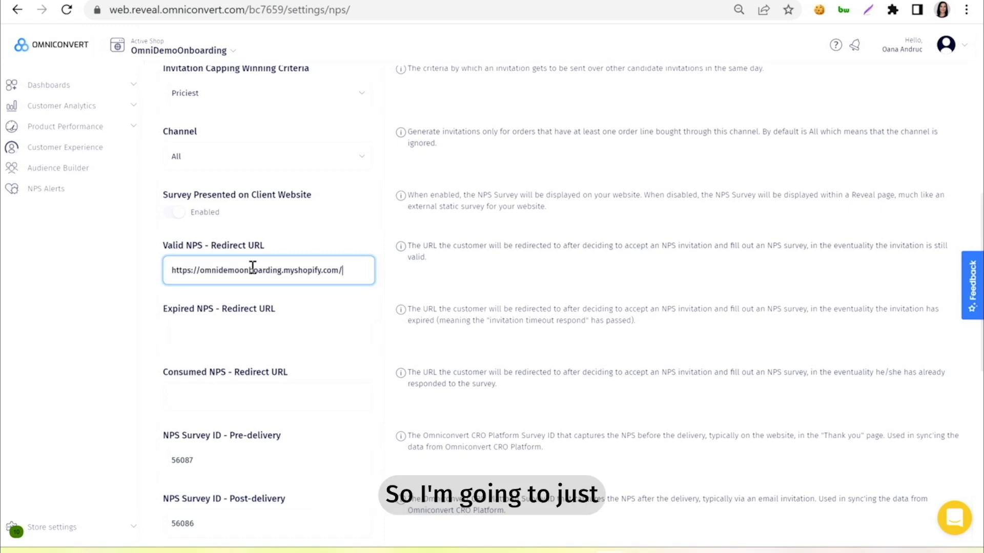
{"action": "left_click", "coordinate": [252, 328]}
{"action": "type", "text": "https://omnidemoonboarding.myshopify.com/"}
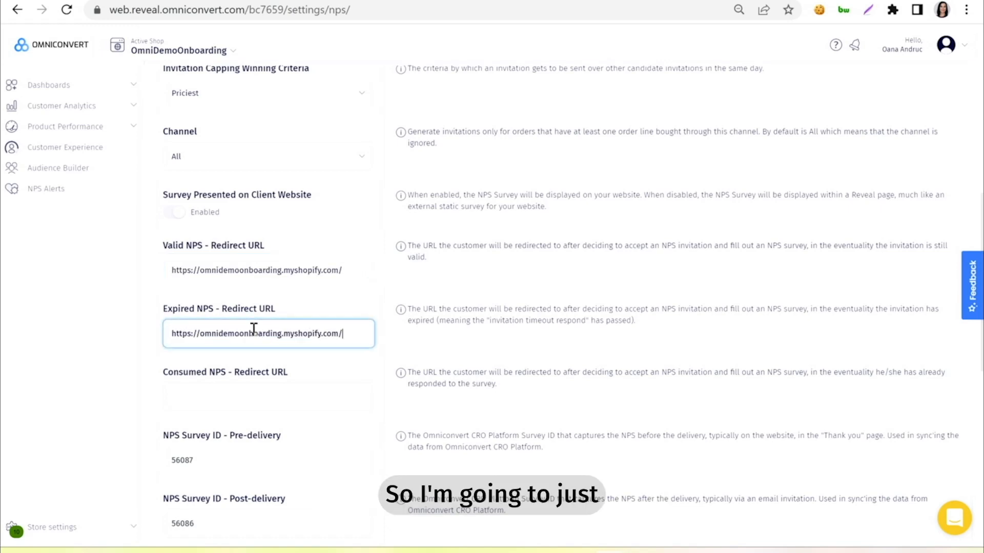
{"action": "left_click", "coordinate": [231, 404]}
{"action": "type", "text": "https://omnidemoonboarding.myshopify.com/"}
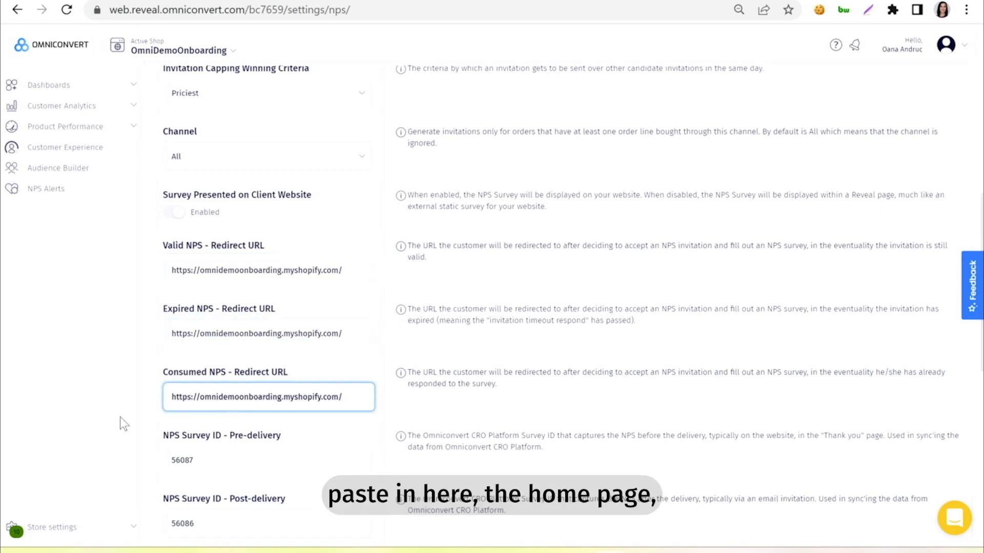
{"action": "scroll", "coordinate": [252, 401], "scroll_direction": "down", "scroll_amount": 7}
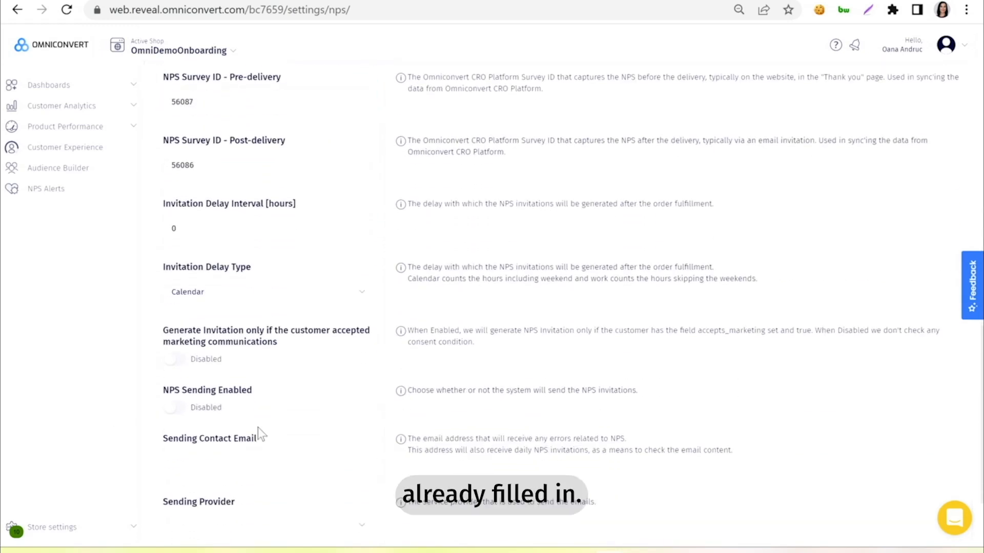
{"action": "left_click", "coordinate": [183, 215]}
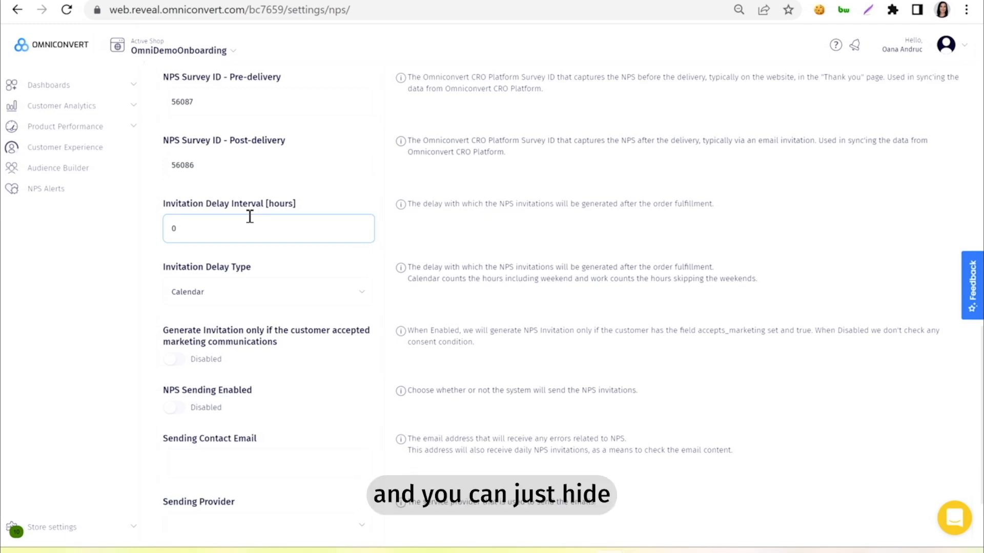
- Change the NPS Invitation Delay Interval from 0 to 170 hours, keeping the Calendar delay type
{"action": "left_click", "coordinate": [224, 224]}
{"action": "key", "text": "BackSpace"}
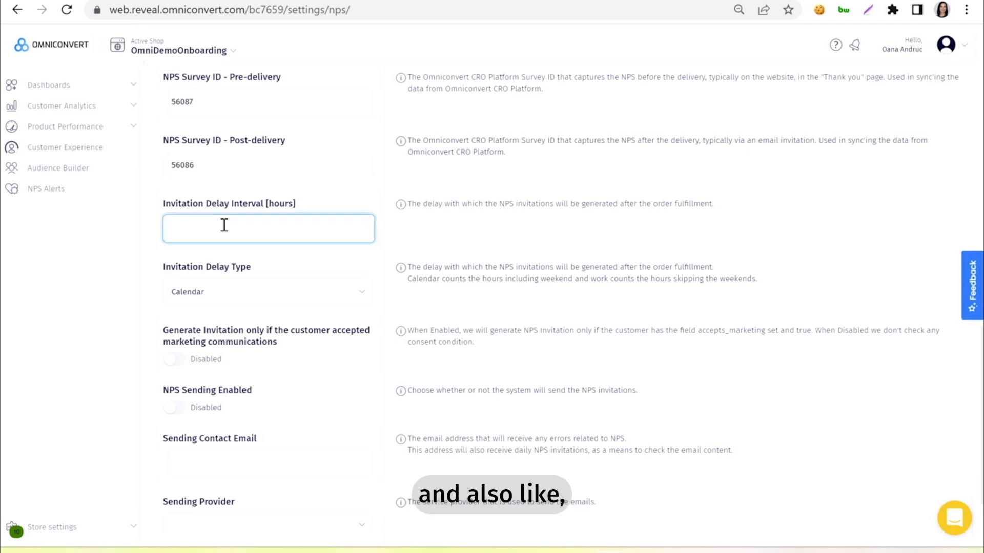
{"action": "type", "text": "170"}
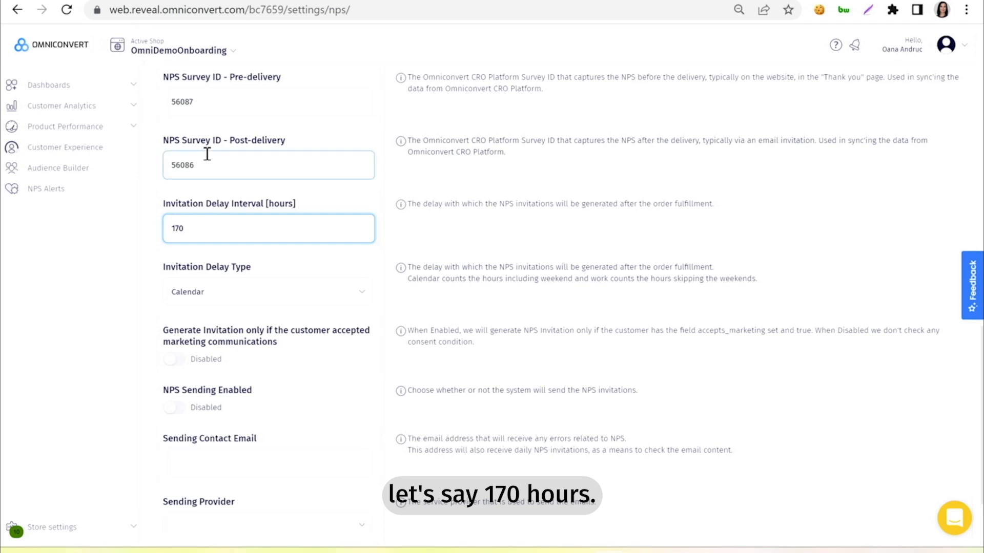
{"action": "left_click", "coordinate": [318, 250]}
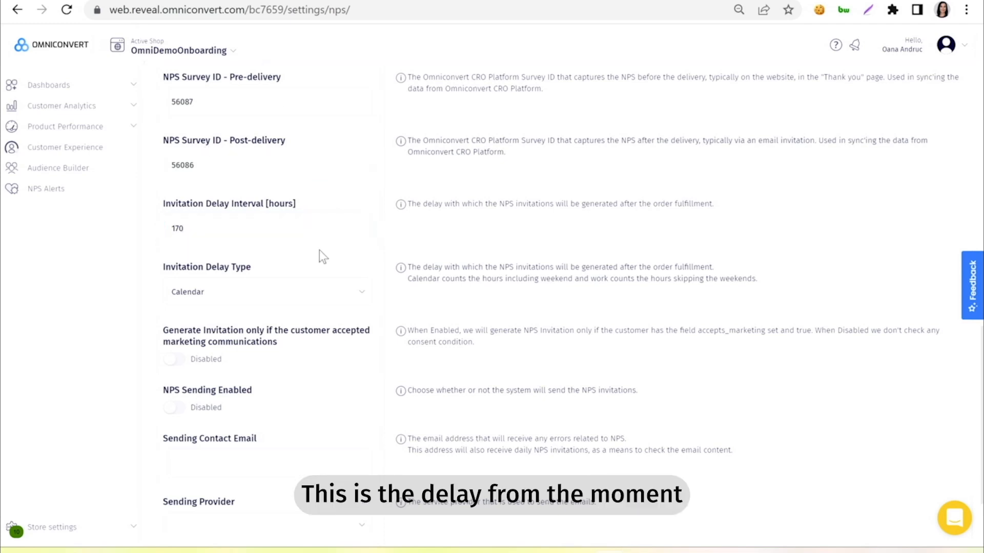
{"action": "left_click", "coordinate": [227, 240]}
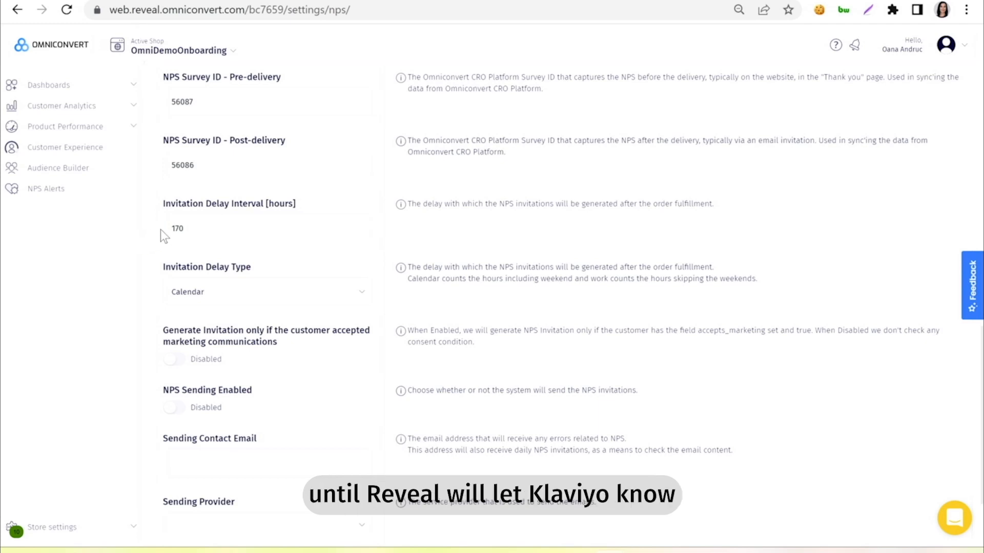
{"action": "left_click", "coordinate": [177, 228]}
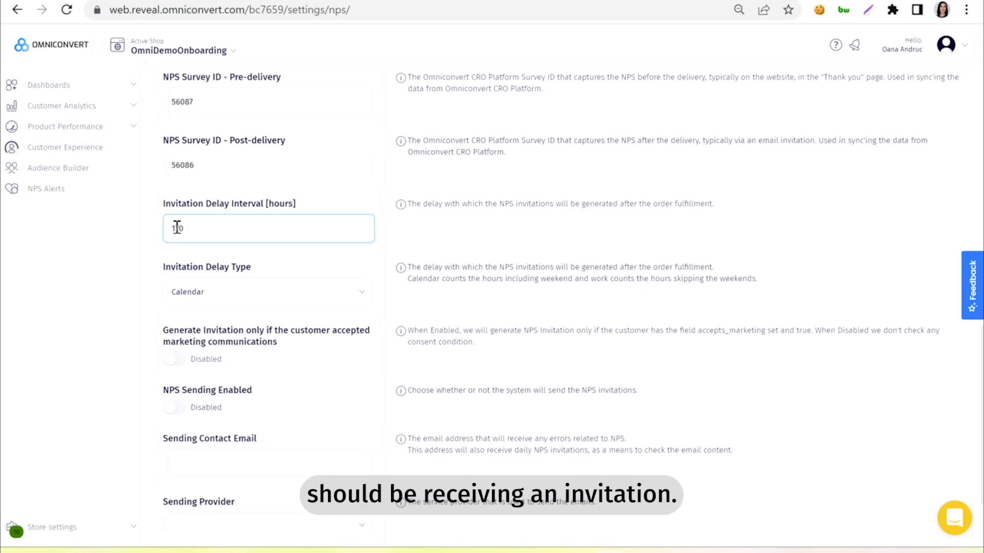
{"action": "left_click", "coordinate": [177, 254]}
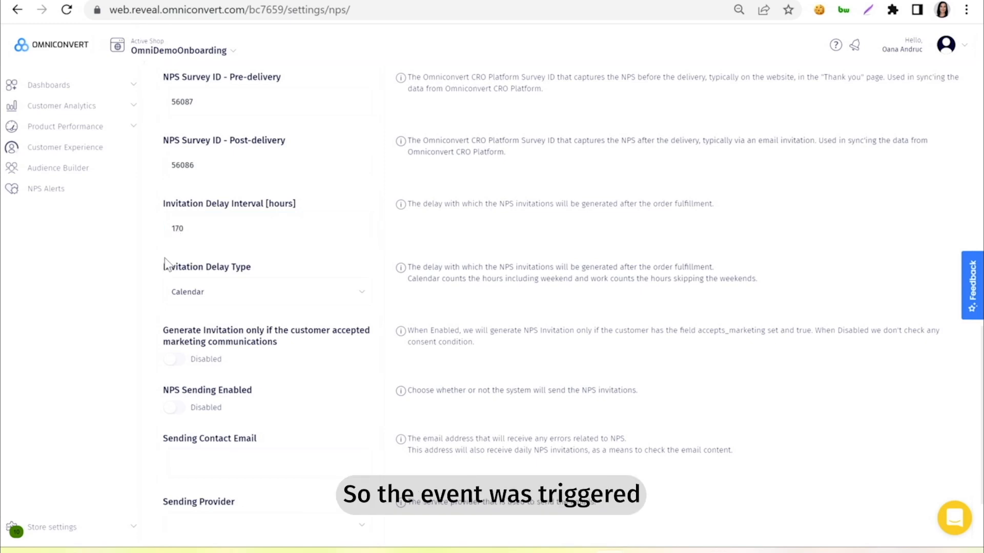
{"action": "scroll", "coordinate": [164, 269], "scroll_direction": "down", "scroll_amount": 2}
{"action": "left_click", "coordinate": [176, 352]}
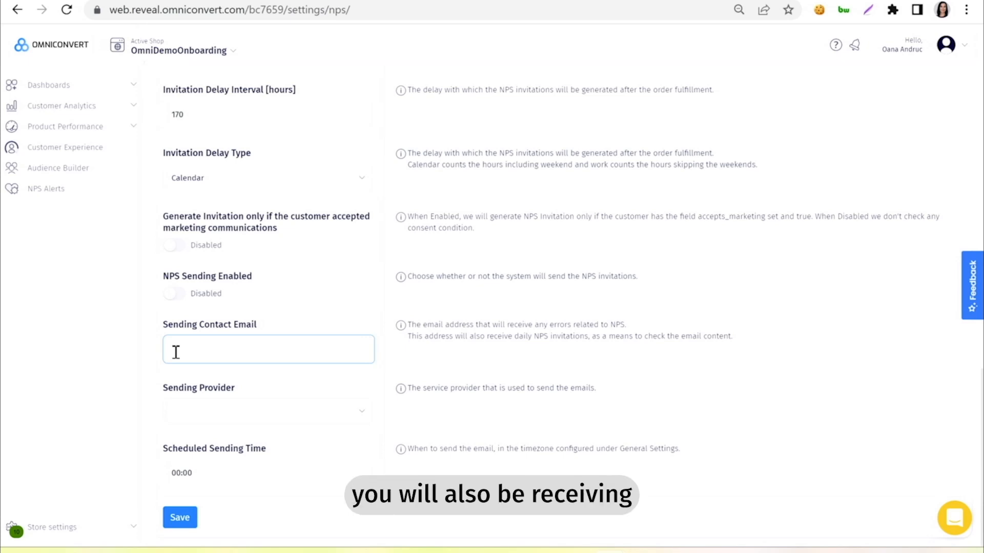
- Enter your own email as Sending Contact Email, pick Klaviyo as Sending Provider, and save
{"action": "left_click", "coordinate": [199, 356]}
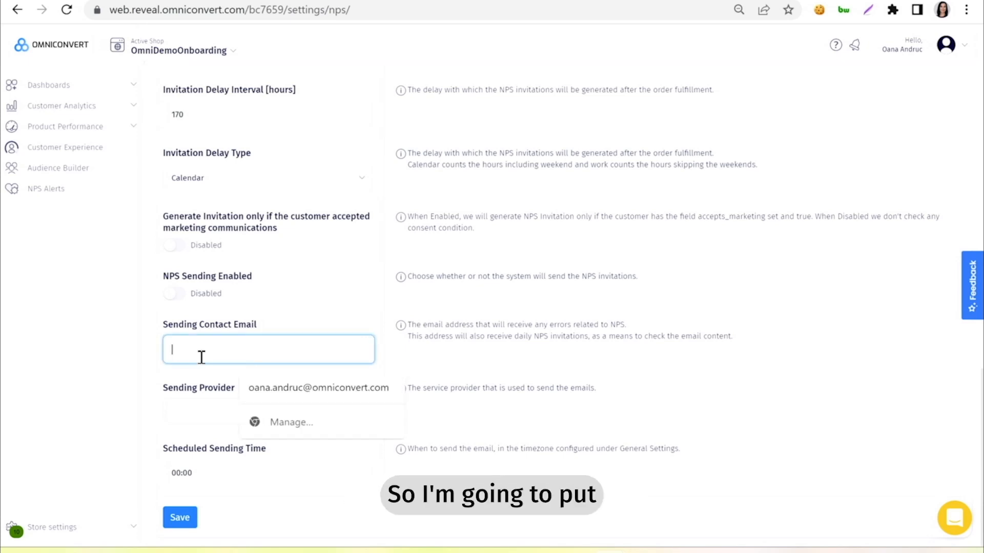
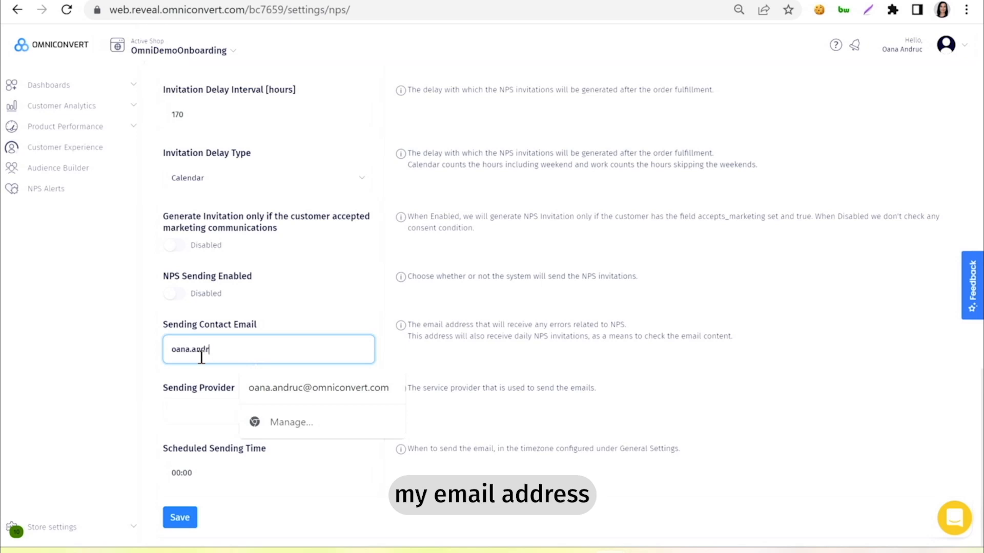
{"action": "left_click", "coordinate": [185, 417]}
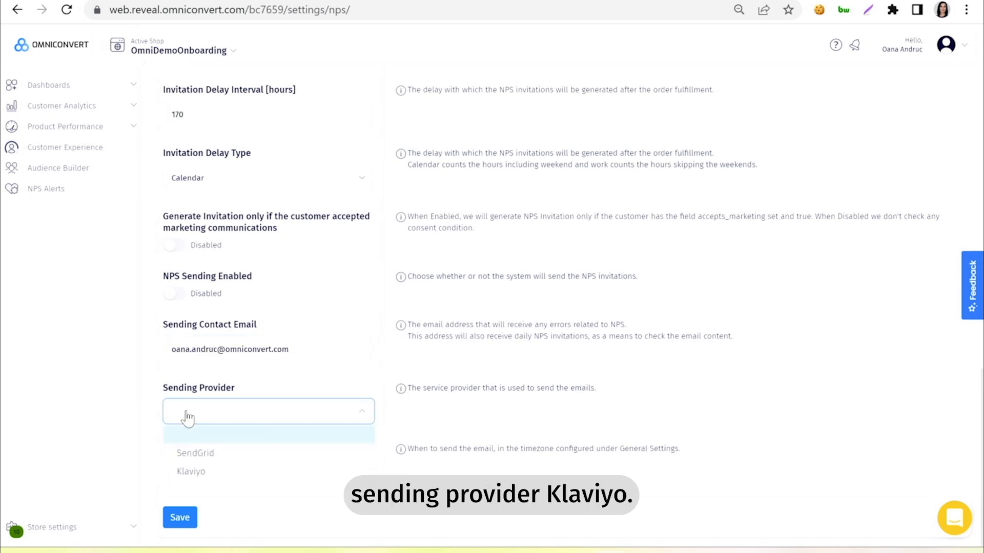
{"action": "left_click", "coordinate": [194, 474]}
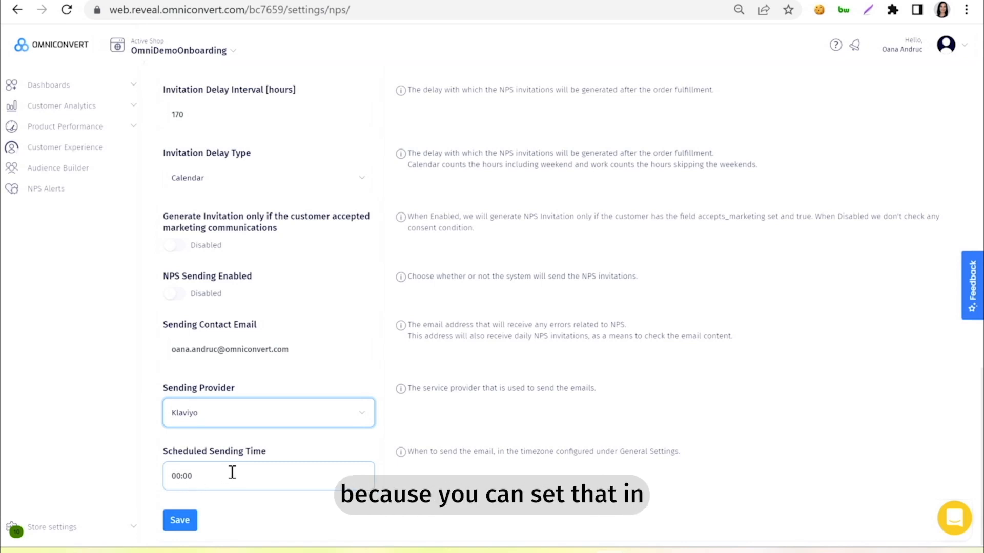
{"action": "left_click", "coordinate": [184, 528]}
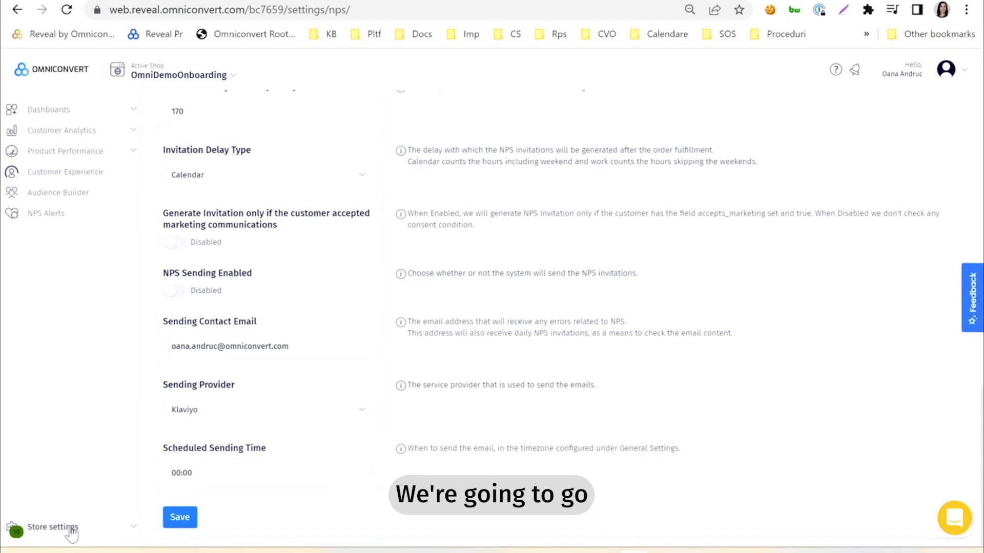
- Go to Store settings > General and edit the NPS Klaviyo Email Settings entry
{"action": "left_click", "coordinate": [70, 530]}
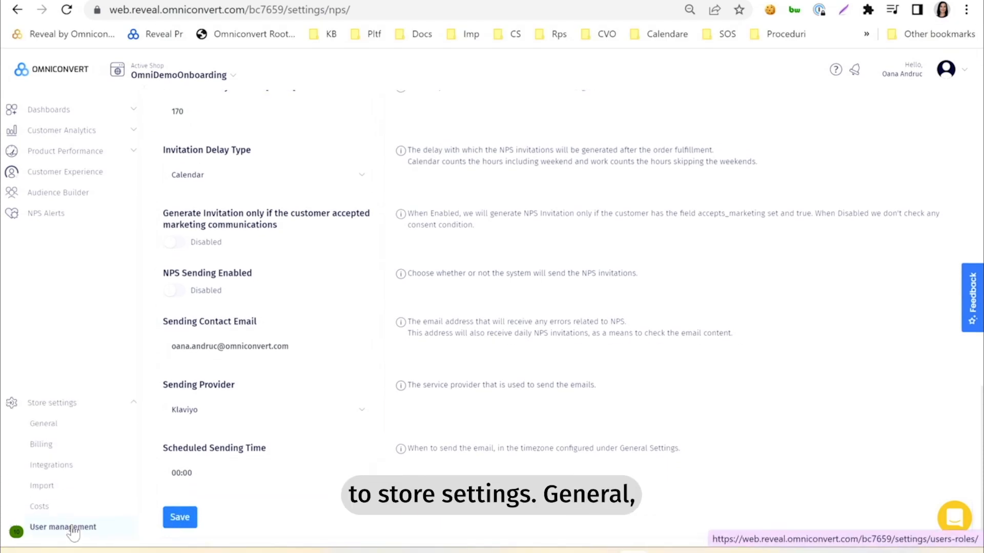
{"action": "left_click", "coordinate": [43, 426]}
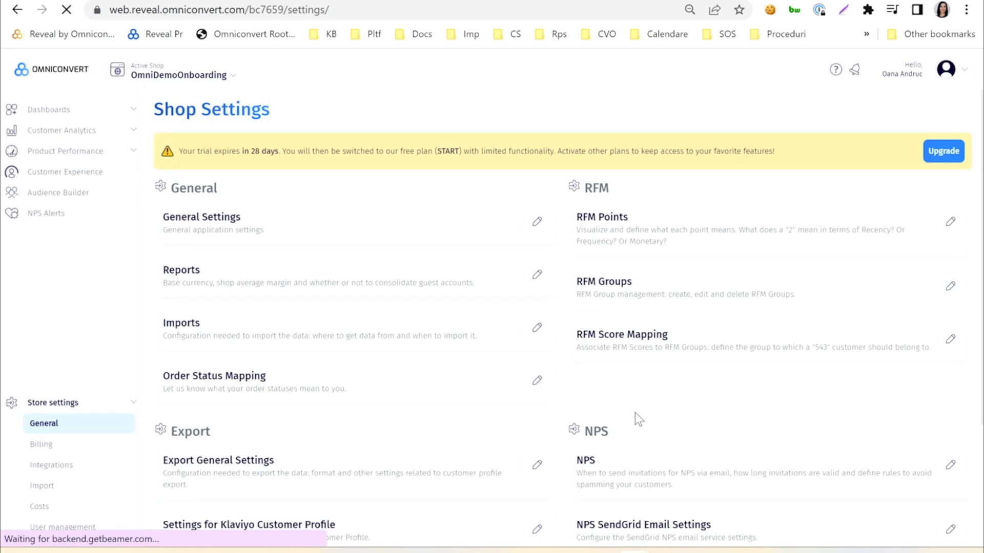
{"action": "scroll", "coordinate": [635, 413], "scroll_direction": "down", "scroll_amount": 3}
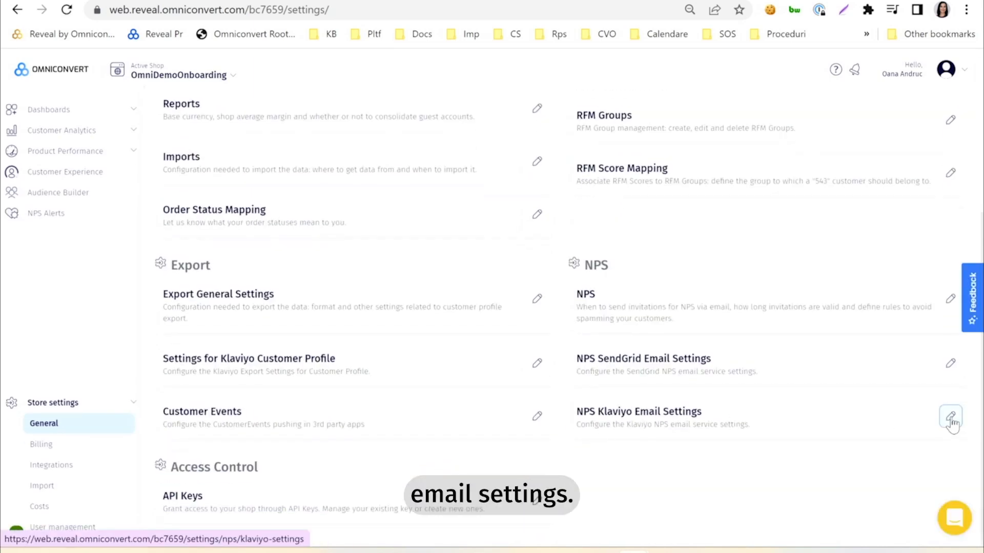
{"action": "left_click", "coordinate": [949, 419]}
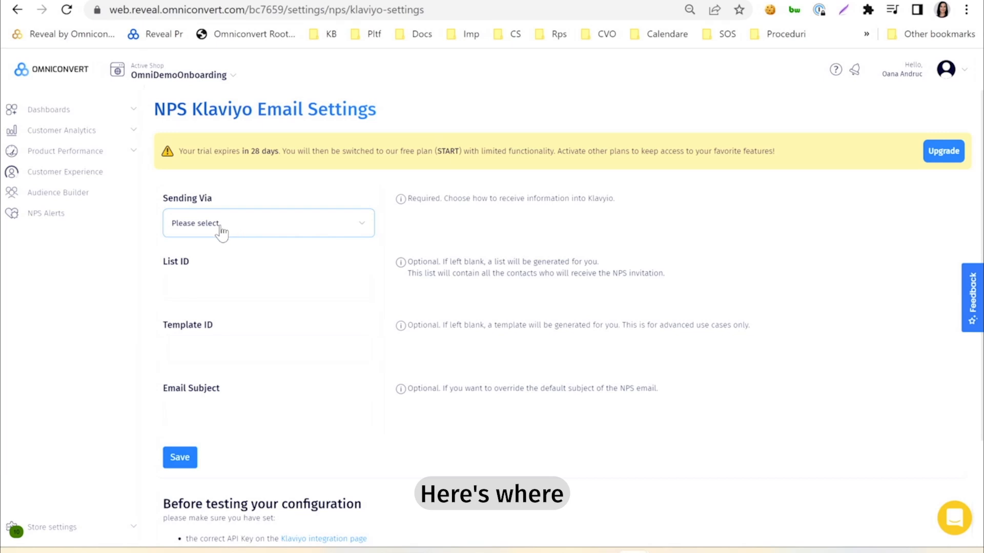
- Set Sending Via to Events in the NPS Klaviyo Email Settings and save
{"action": "left_click", "coordinate": [362, 226]}
{"action": "left_click", "coordinate": [260, 286]}
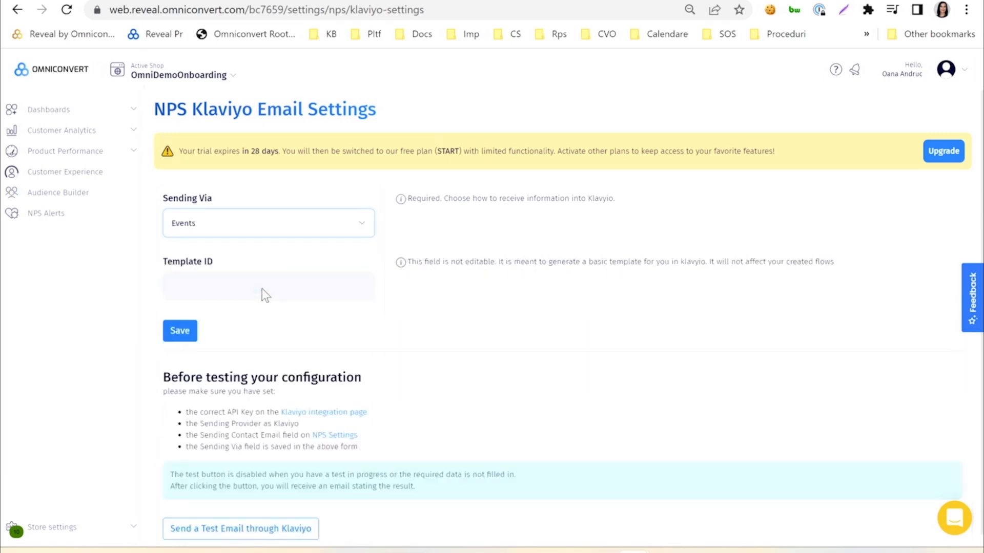
{"action": "left_click", "coordinate": [187, 334]}
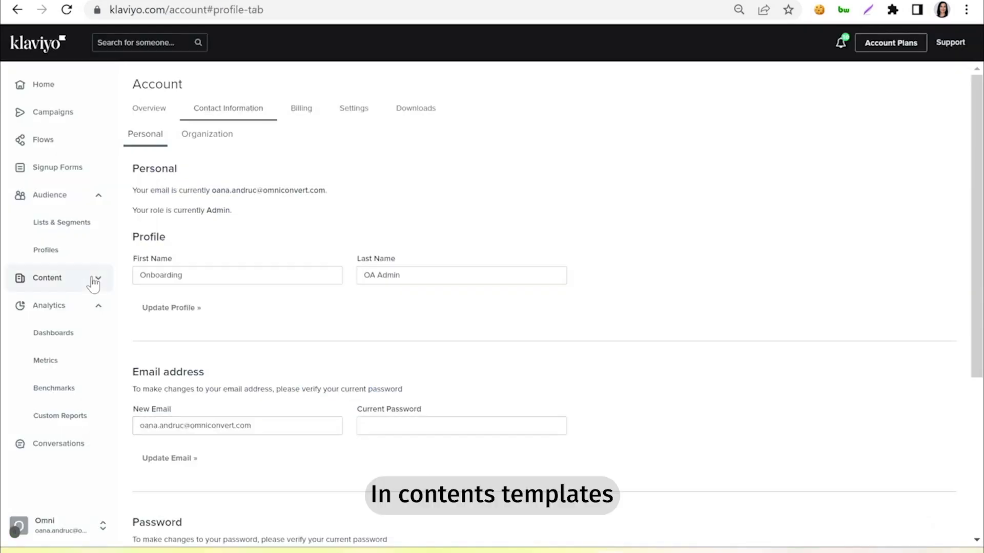
- Open the Omniconvert-Reveal NPS template under Content > Templates, scan its code, and preview the 0–10 survey email
{"action": "left_click", "coordinate": [86, 280]}
{"action": "left_click", "coordinate": [43, 309]}
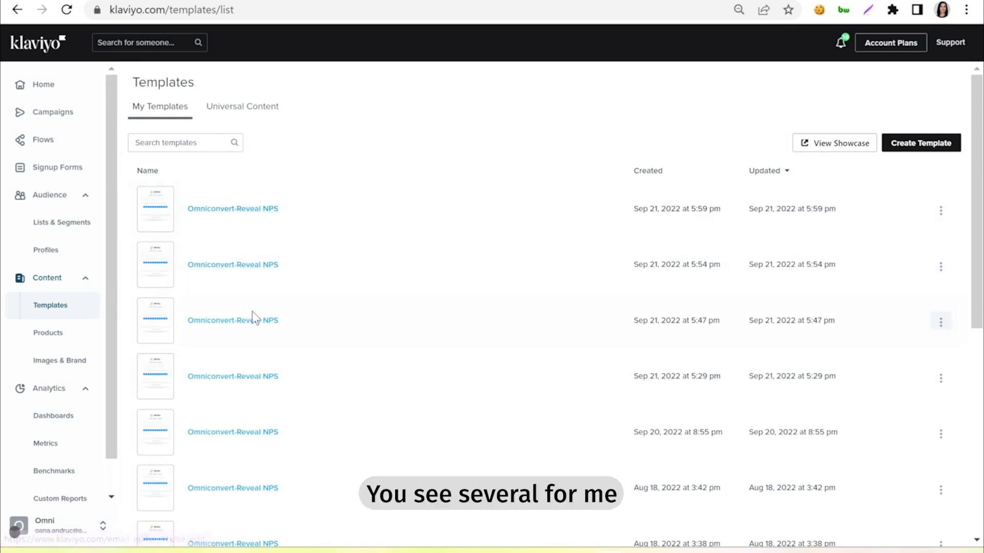
{"action": "left_click", "coordinate": [235, 209]}
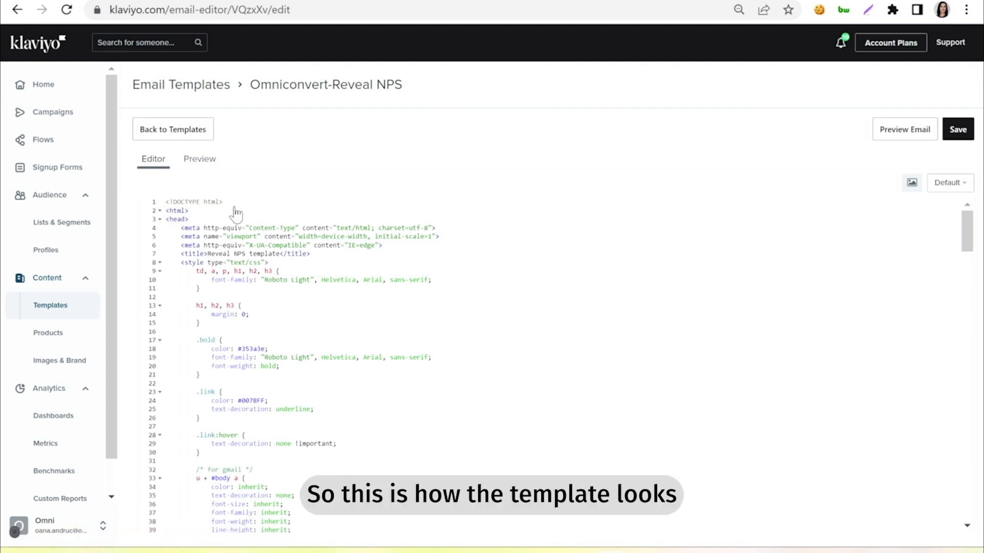
{"action": "scroll", "coordinate": [547, 278], "scroll_direction": "down", "scroll_amount": 8}
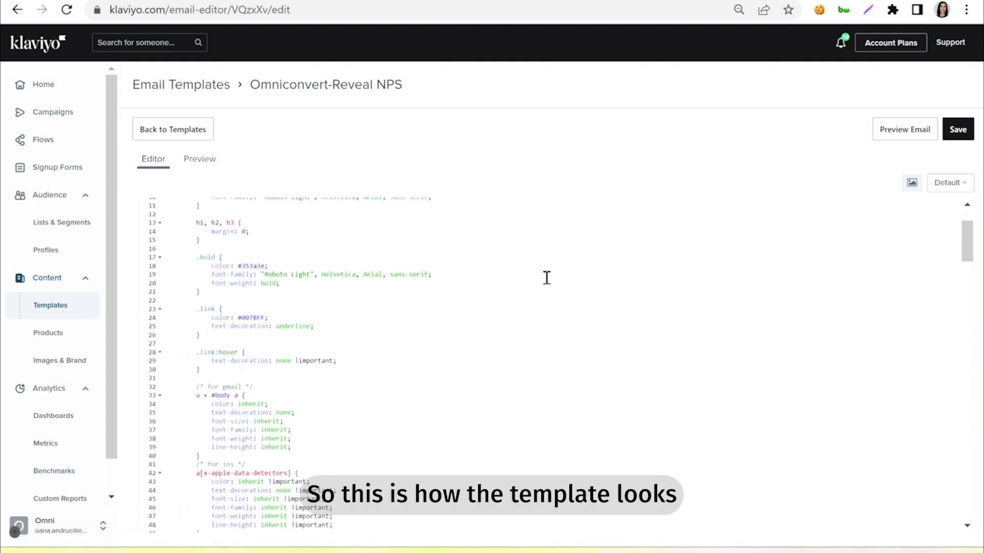
{"action": "scroll", "coordinate": [547, 278], "scroll_direction": "down", "scroll_amount": 9}
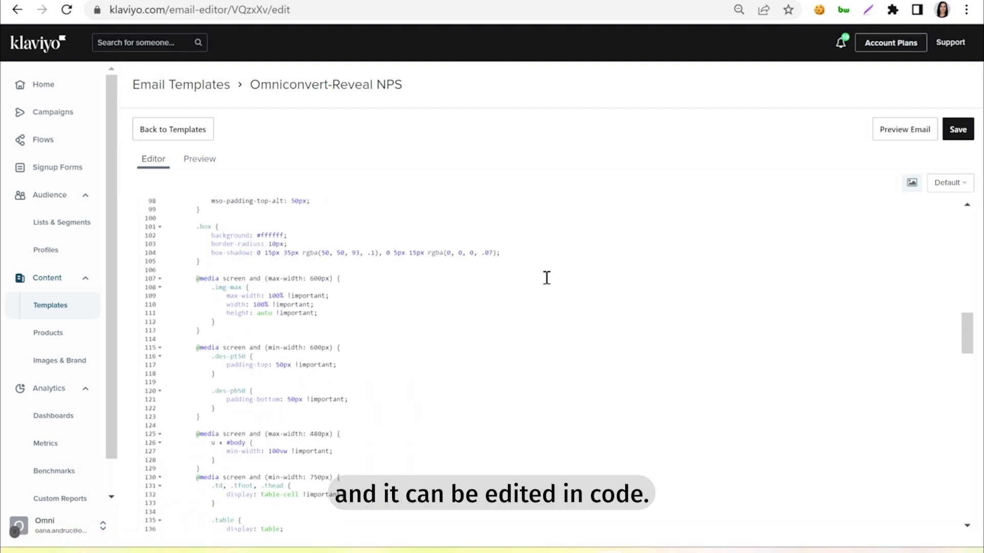
{"action": "scroll", "coordinate": [547, 278], "scroll_direction": "down", "scroll_amount": 8}
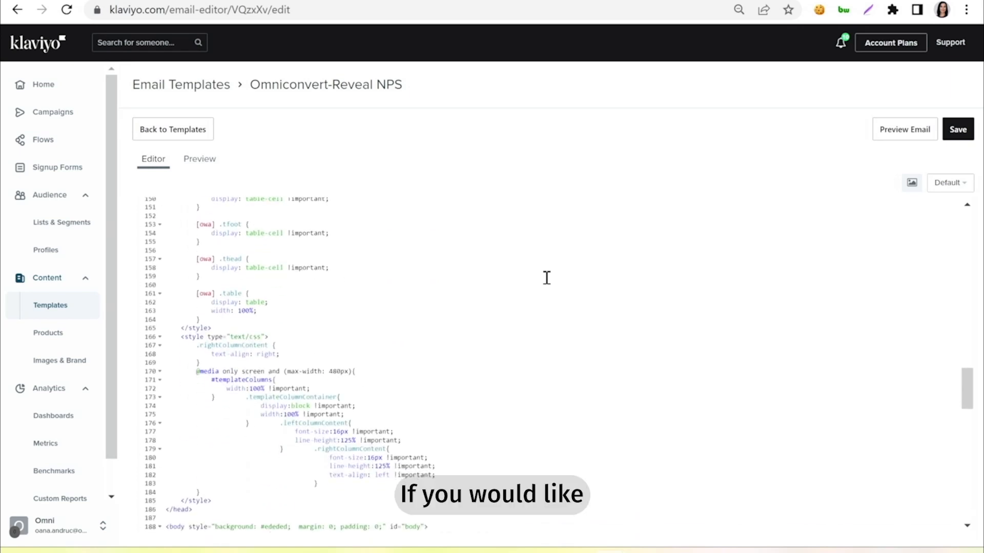
{"action": "scroll", "coordinate": [546, 278], "scroll_direction": "up", "scroll_amount": 15}
{"action": "scroll", "coordinate": [546, 278], "scroll_direction": "up", "scroll_amount": 10}
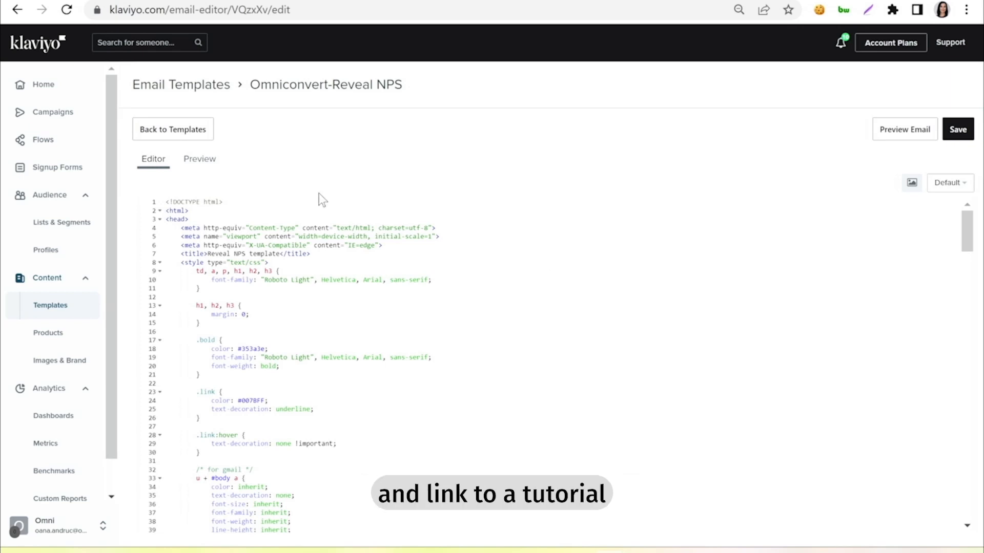
{"action": "left_click", "coordinate": [205, 160]}
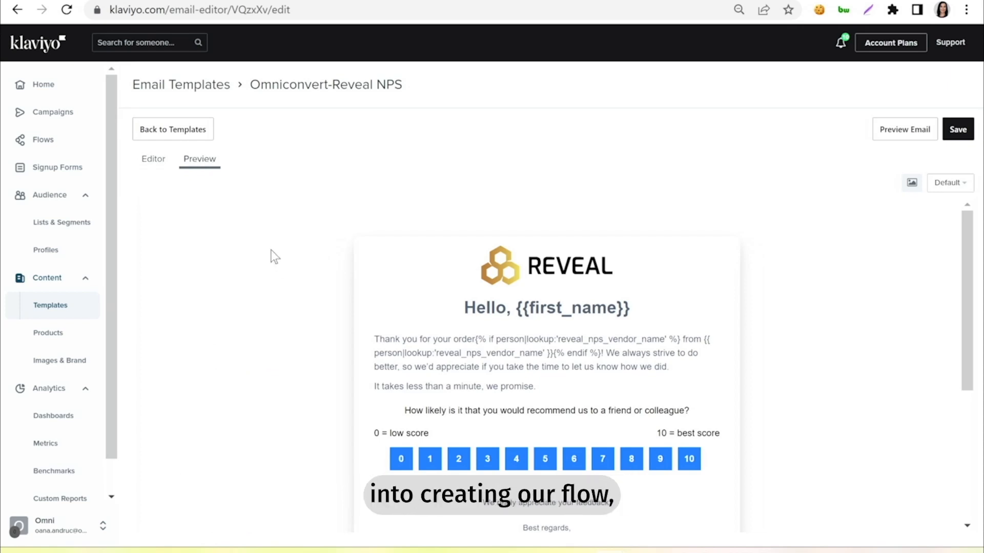
- Create a flow from scratch named 'Post-delivery NPS via Flow'
{"action": "left_click", "coordinate": [43, 146]}
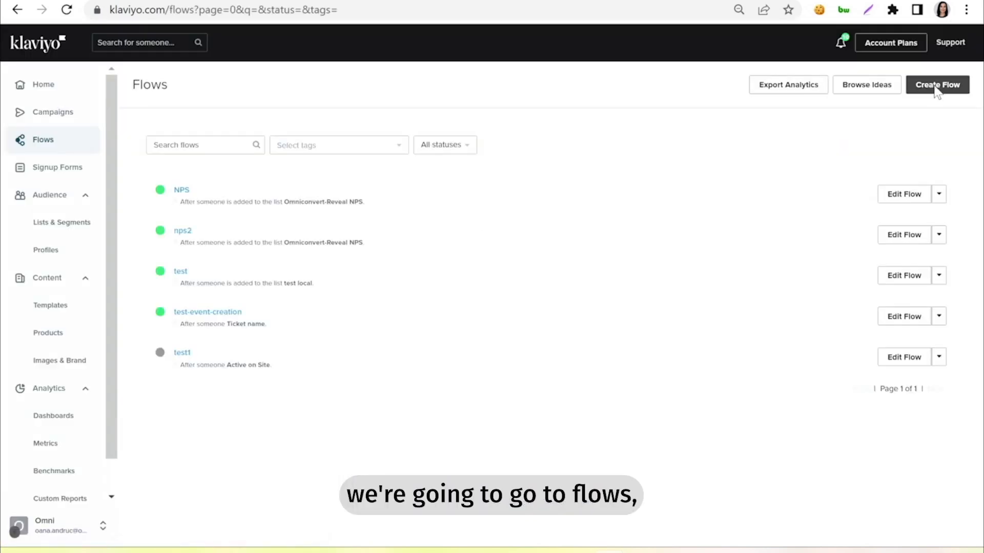
{"action": "left_click", "coordinate": [937, 87]}
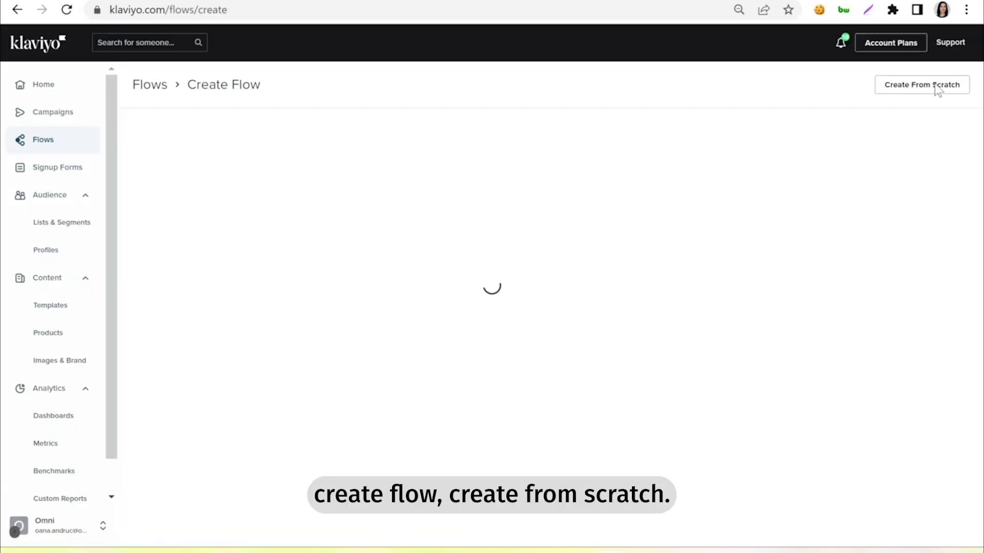
{"action": "left_click", "coordinate": [936, 87]}
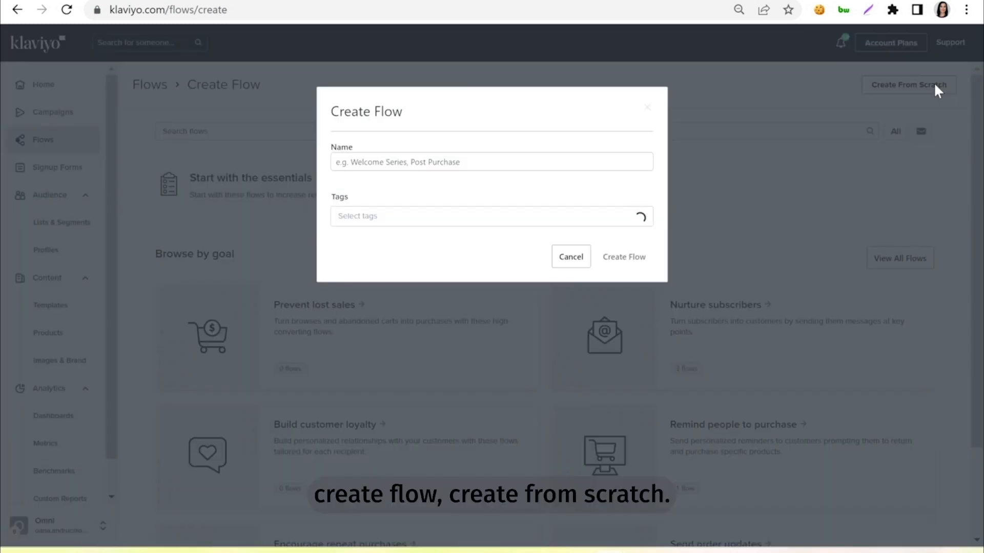
{"action": "left_click", "coordinate": [527, 161]}
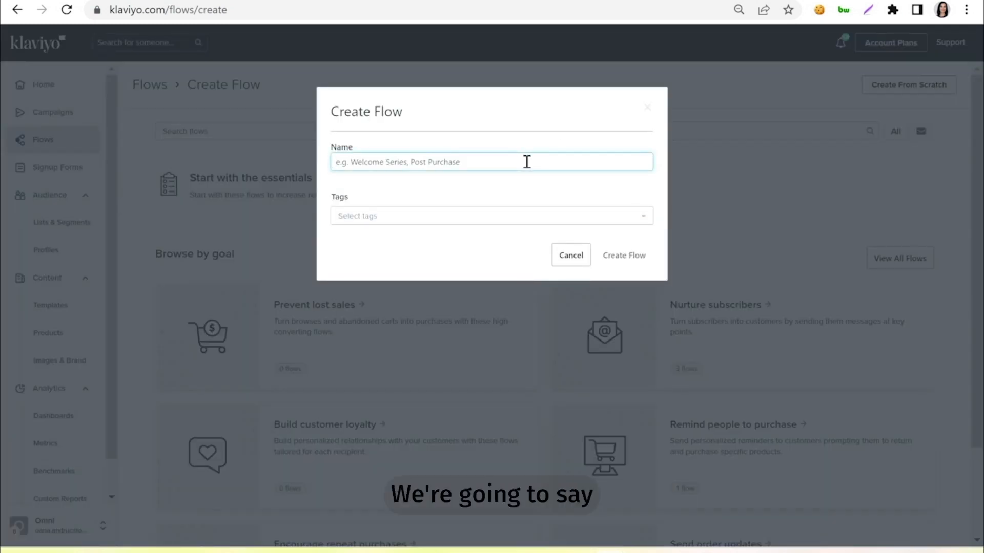
{"action": "type", "text": "Post"}
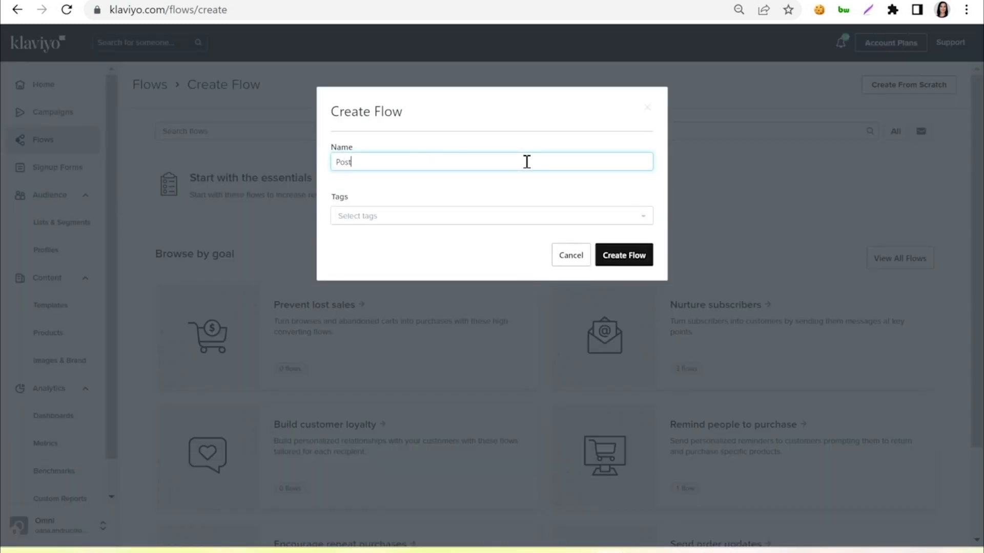
{"action": "type", "text": "-delivery NPS "}
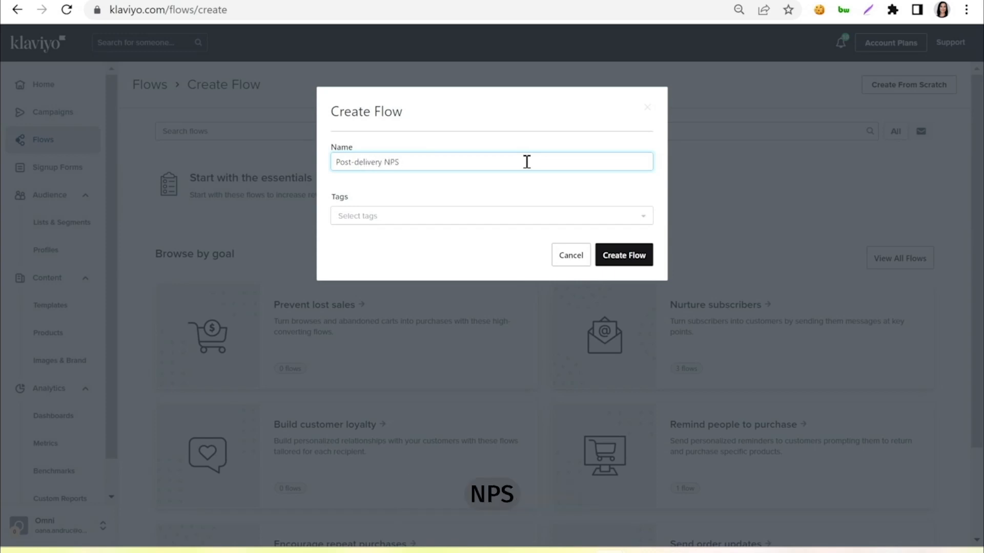
{"action": "type", "text": "via Flow"}
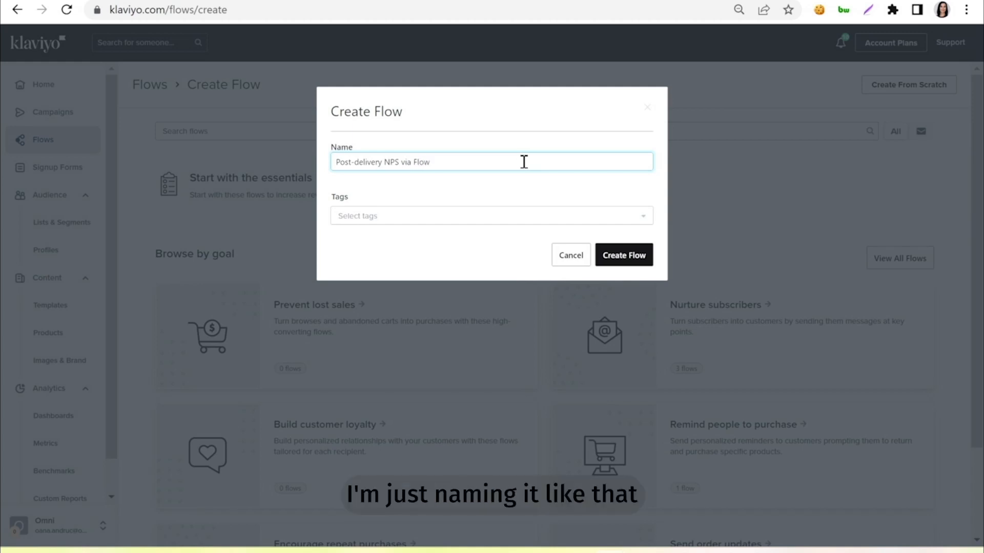
{"action": "left_click", "coordinate": [635, 265]}
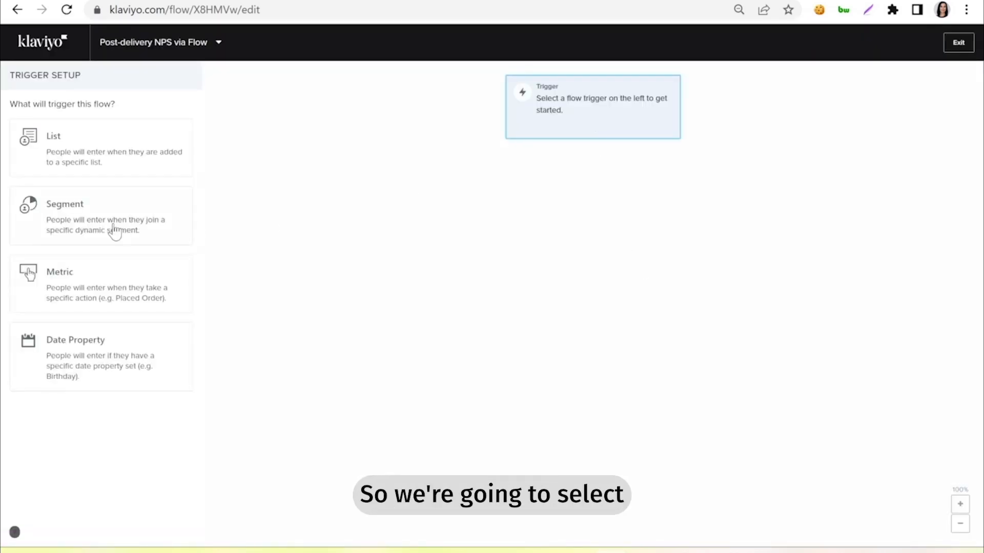
- Set the flow's trigger to the 'NPS Invitation Flow Trigger' metric and confirm it
{"action": "left_click", "coordinate": [93, 291]}
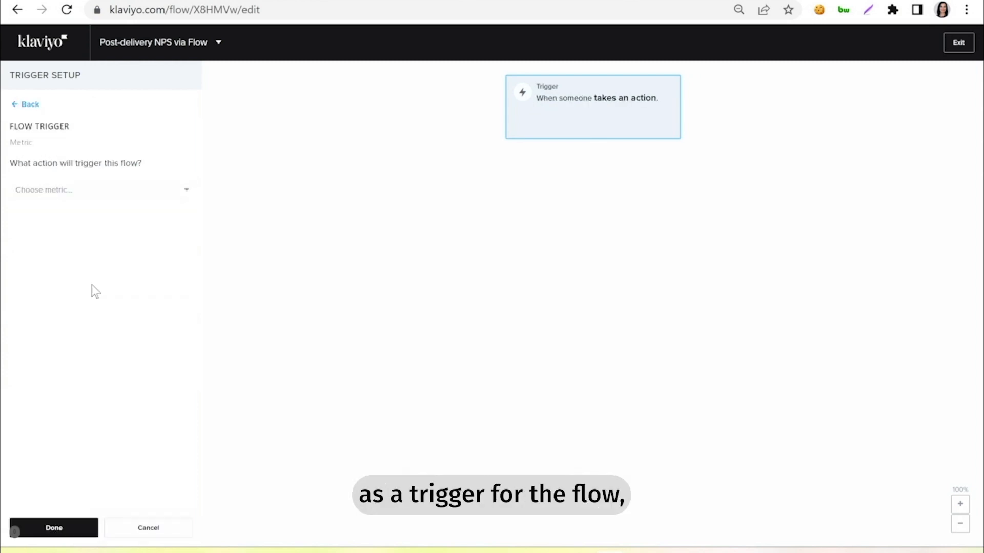
{"action": "left_click", "coordinate": [89, 197]}
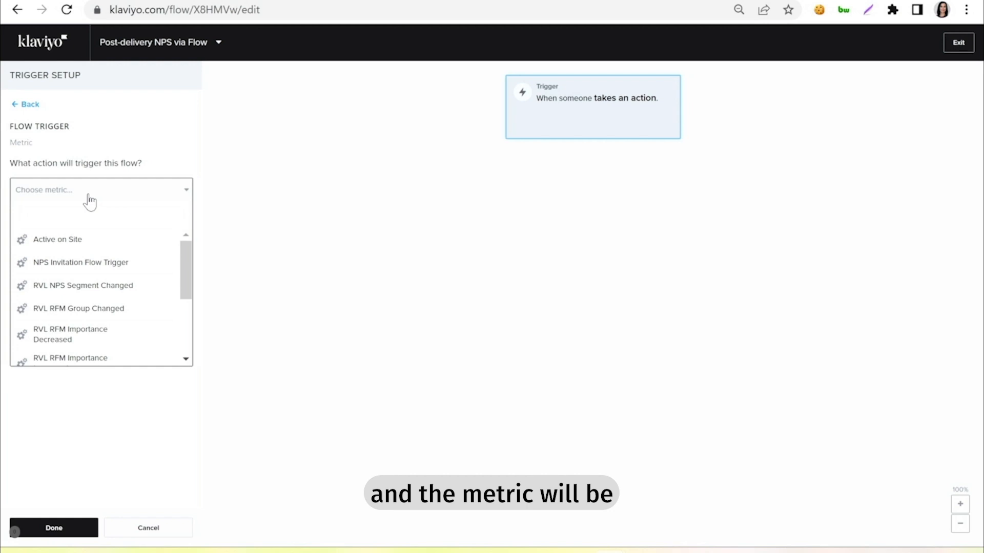
{"action": "left_click", "coordinate": [100, 263]}
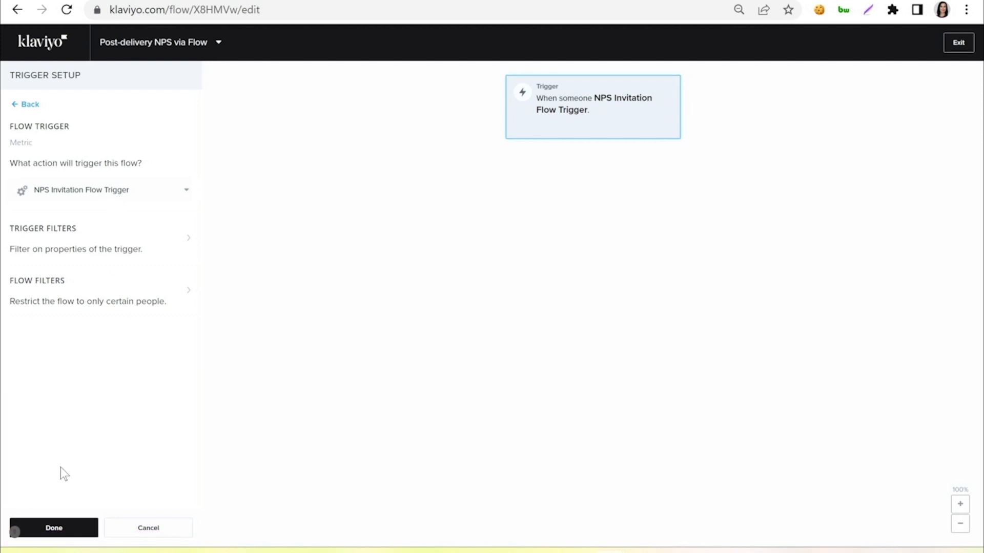
{"action": "left_click", "coordinate": [58, 527]}
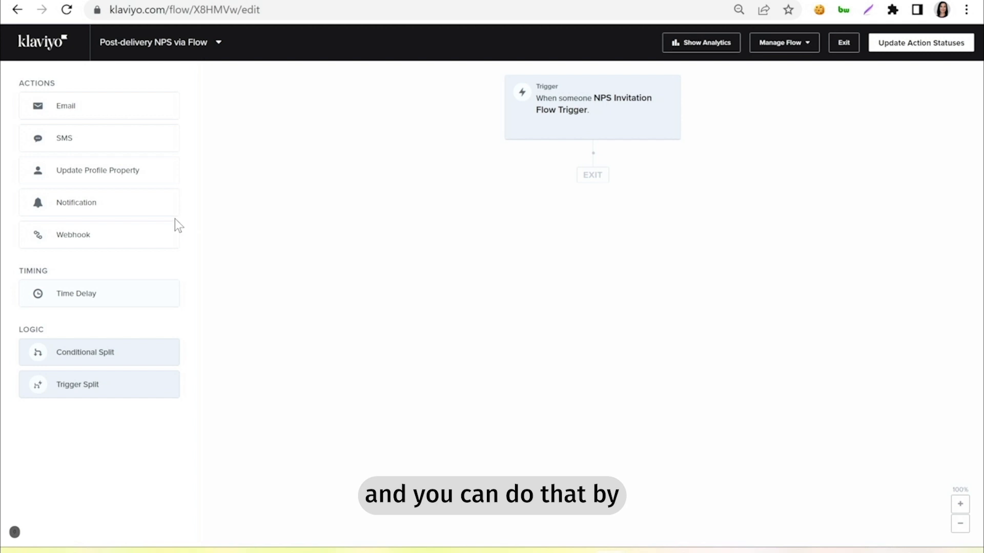
- Add a Time Delay after the trigger: 0 days, until 12:30pm in the recipient's local timezone
{"action": "left_click_drag", "start_coordinate": [77, 292], "coordinate": [568, 179]}
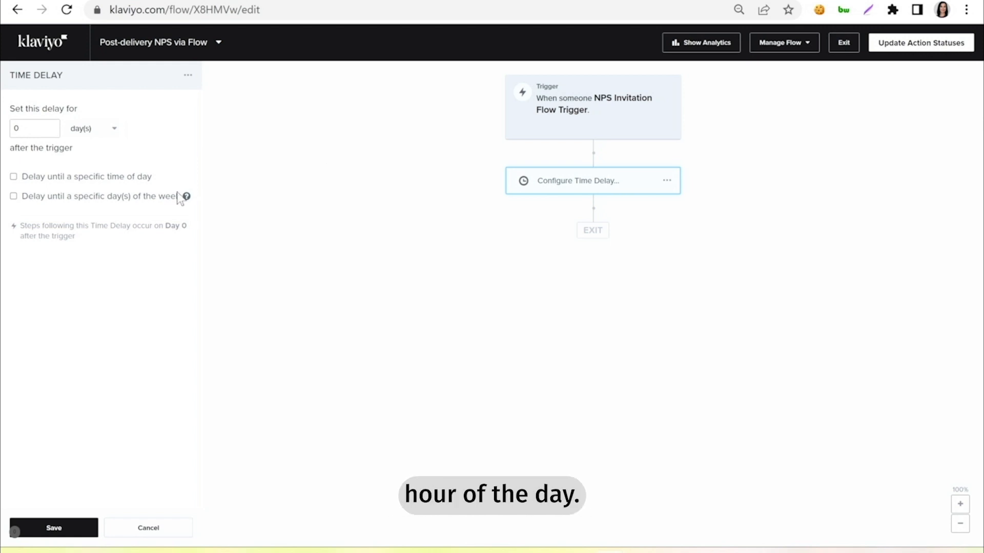
{"action": "left_click", "coordinate": [13, 177]}
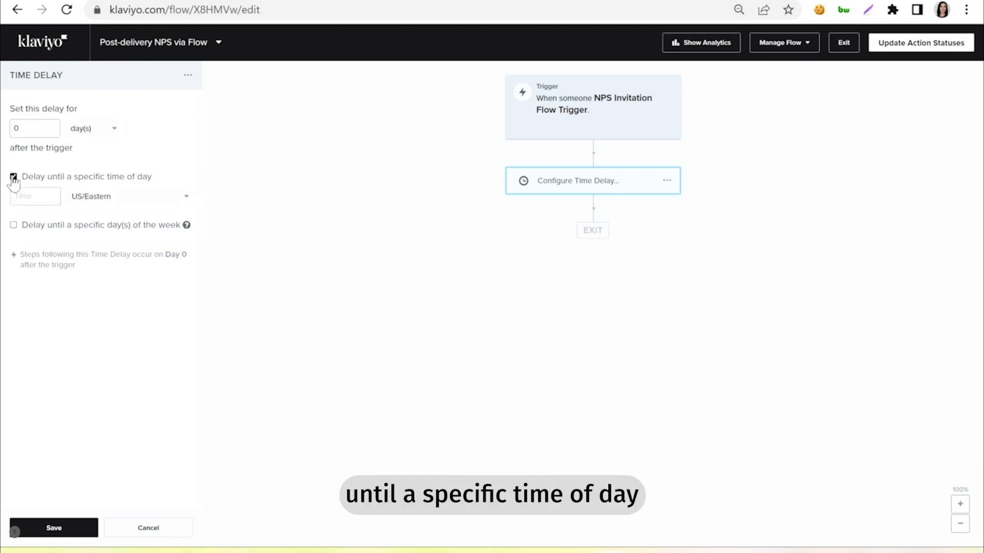
{"action": "left_click", "coordinate": [110, 200]}
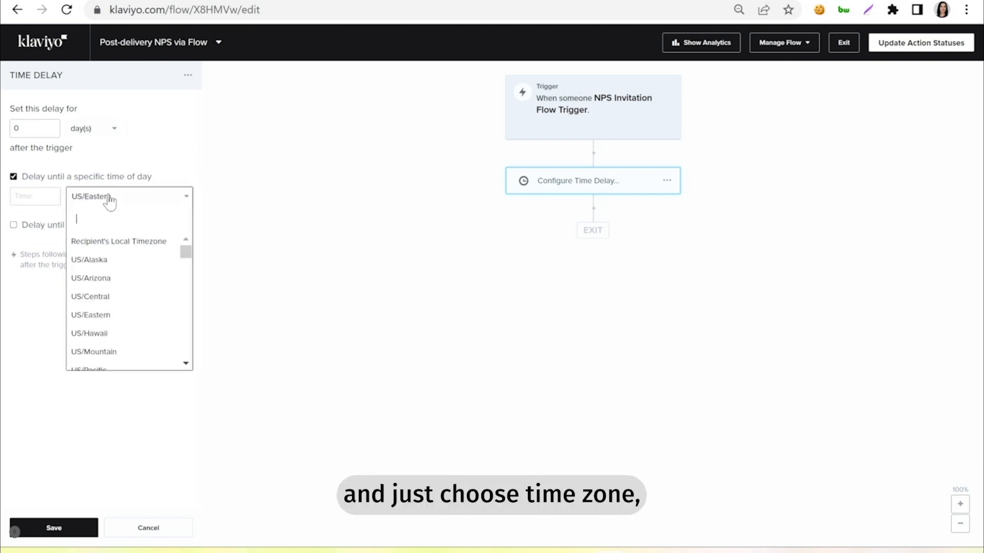
{"action": "left_click", "coordinate": [118, 246]}
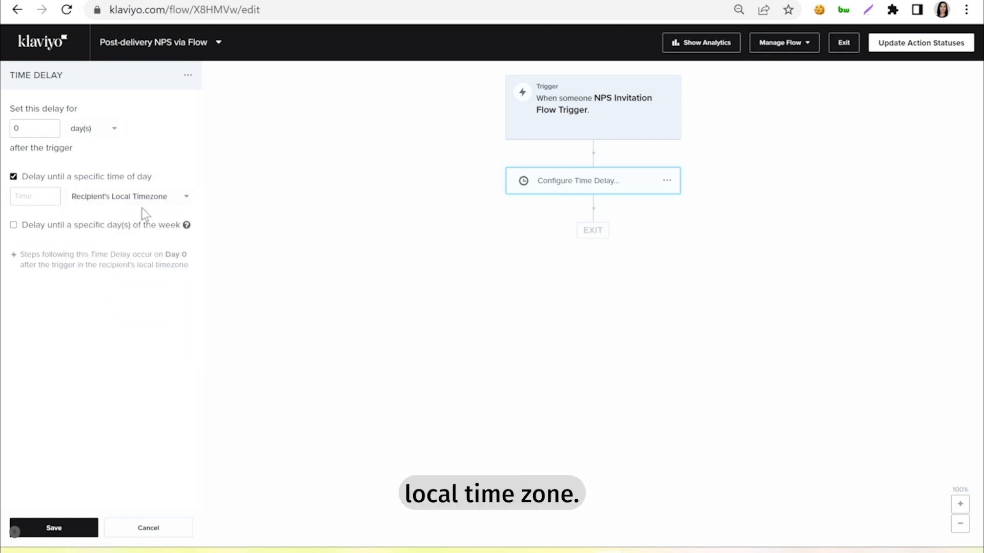
{"action": "left_click", "coordinate": [30, 197]}
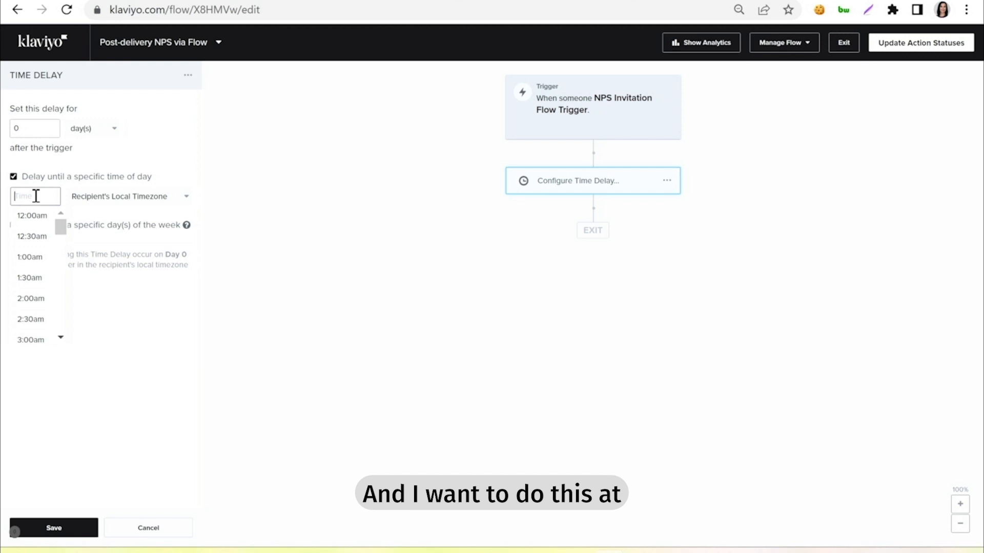
{"action": "left_click_drag", "start_coordinate": [61, 228], "coordinate": [59, 277]}
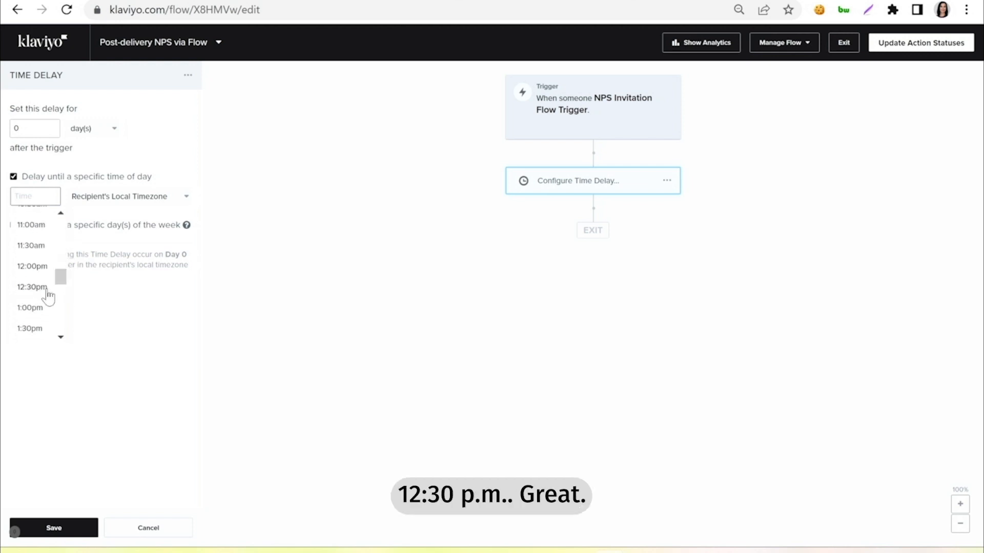
{"action": "left_click", "coordinate": [47, 289]}
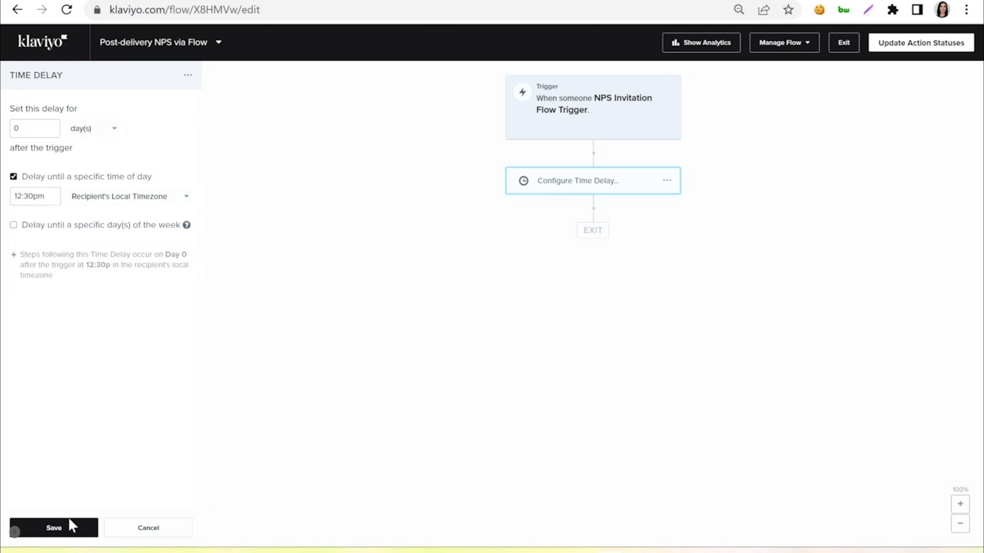
{"action": "left_click", "coordinate": [74, 534]}
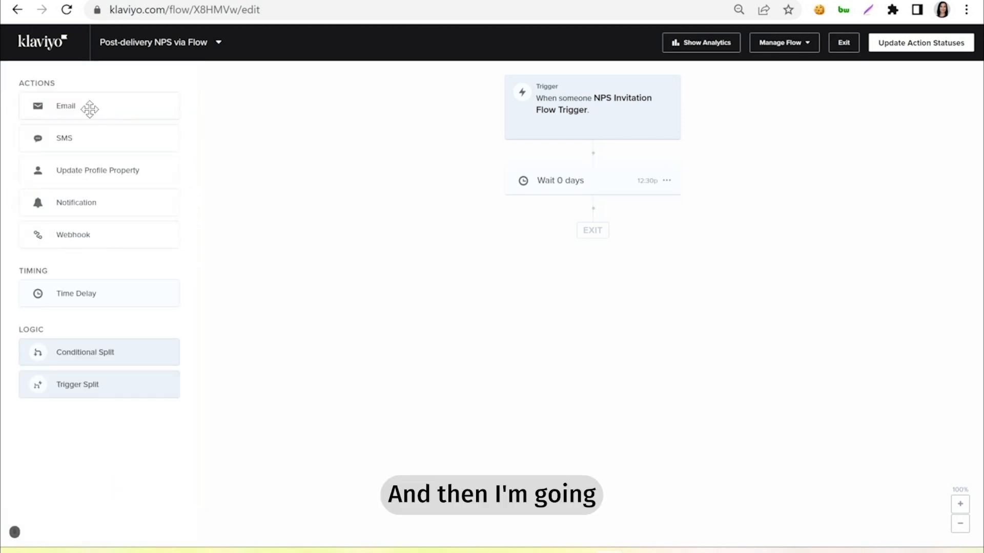
- Add an Email #1 step below the 0-day Wait and open its content setup
{"action": "left_click_drag", "start_coordinate": [90, 109], "coordinate": [587, 241]}
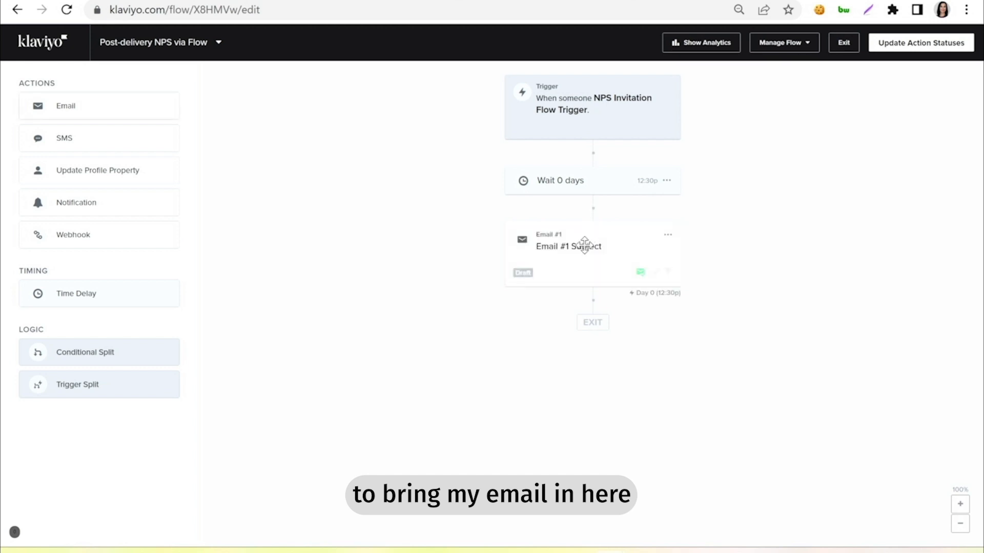
{"action": "left_click", "coordinate": [581, 256]}
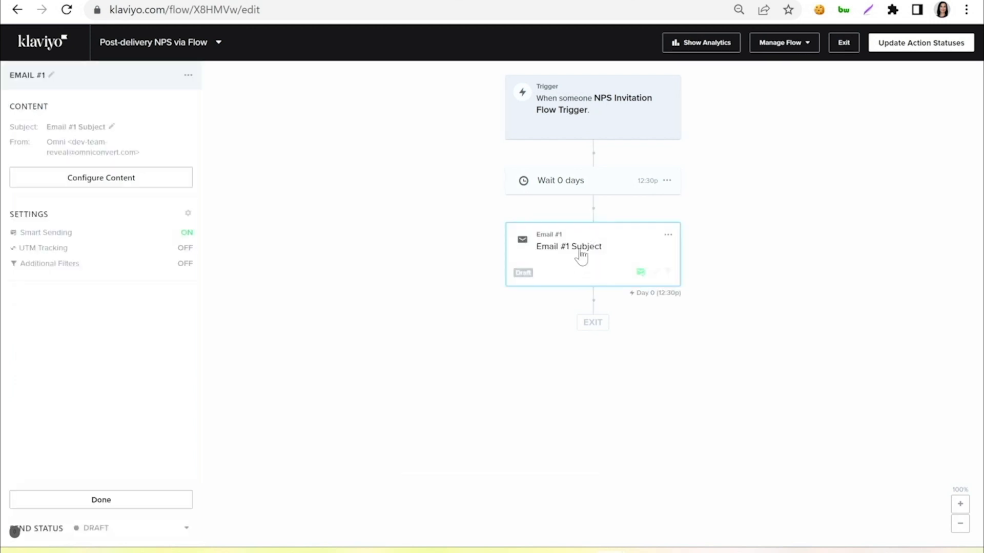
{"action": "left_click", "coordinate": [74, 184]}
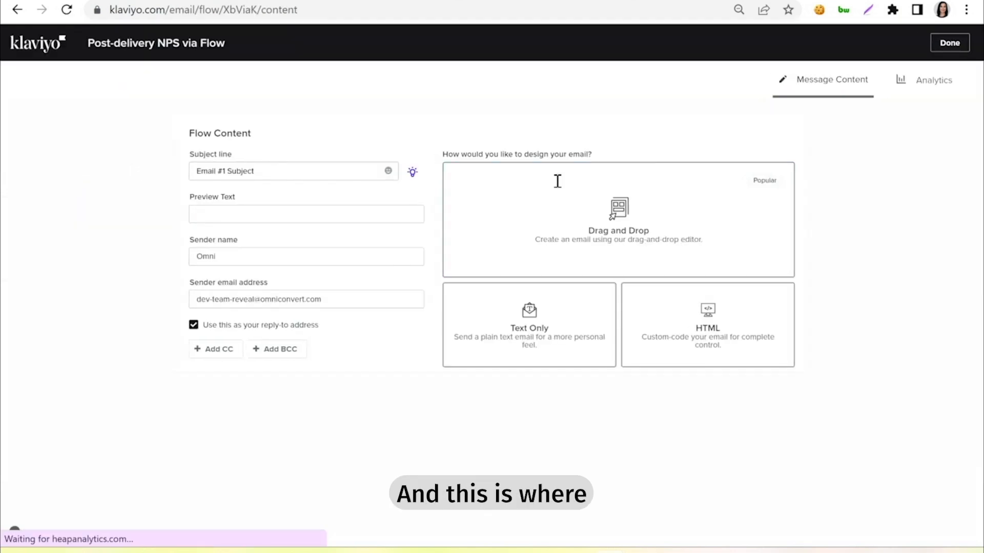
- Load the Omniconvert-Reveal NPS template from My Templates via Drag and Drop, then save
{"action": "left_click", "coordinate": [626, 233]}
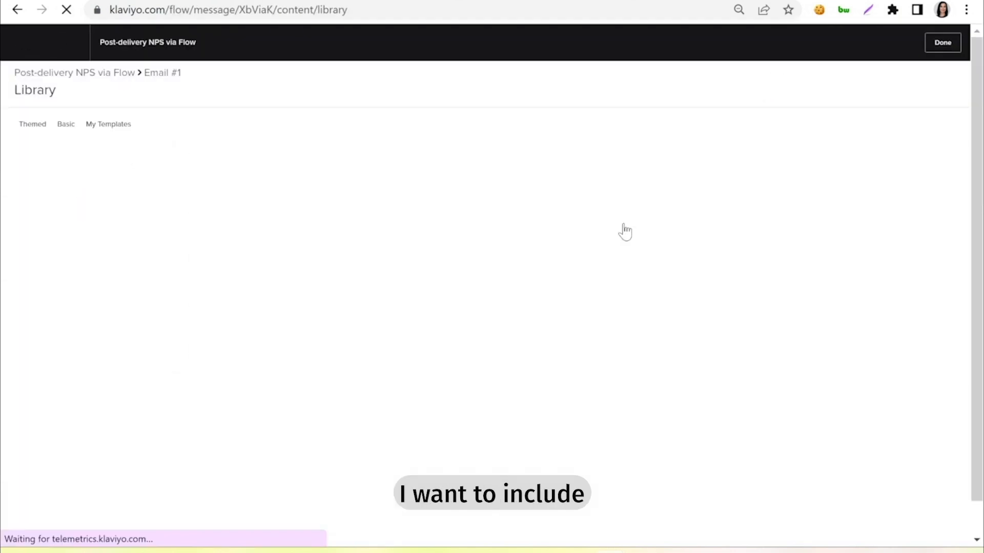
{"action": "left_click", "coordinate": [123, 132]}
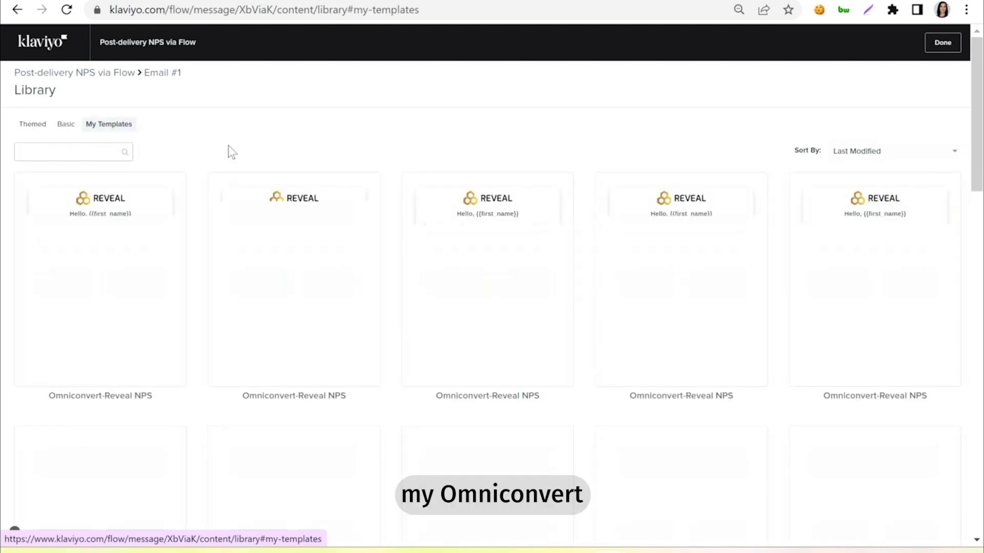
{"action": "mouse_move", "coordinate": [94, 282]}
{"action": "left_click", "coordinate": [104, 226]}
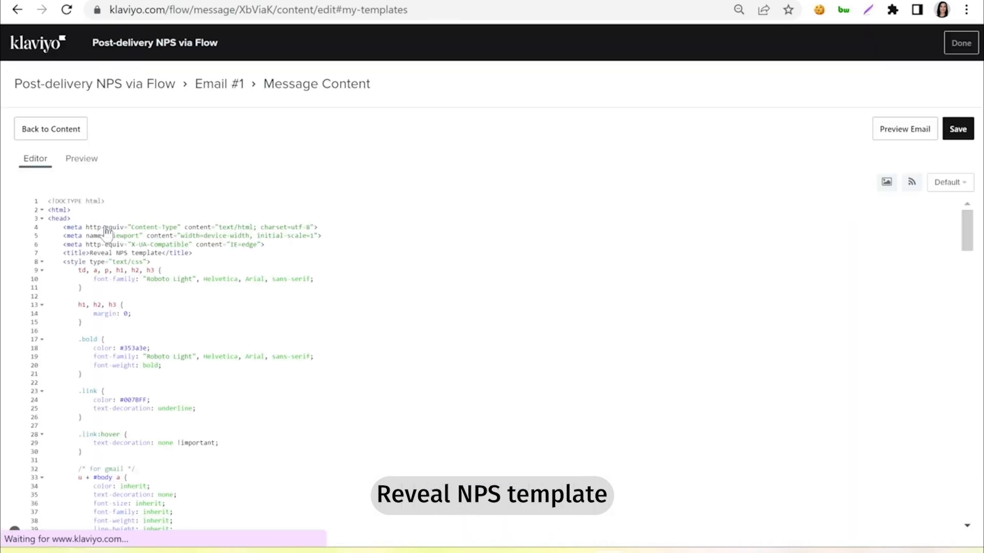
{"action": "left_click", "coordinate": [962, 132]}
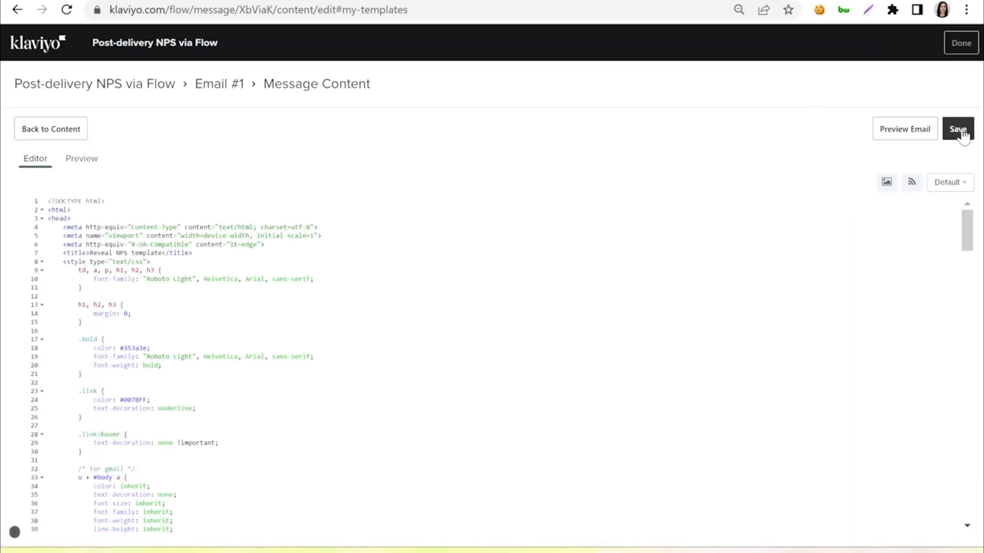
{"action": "left_click", "coordinate": [966, 50]}
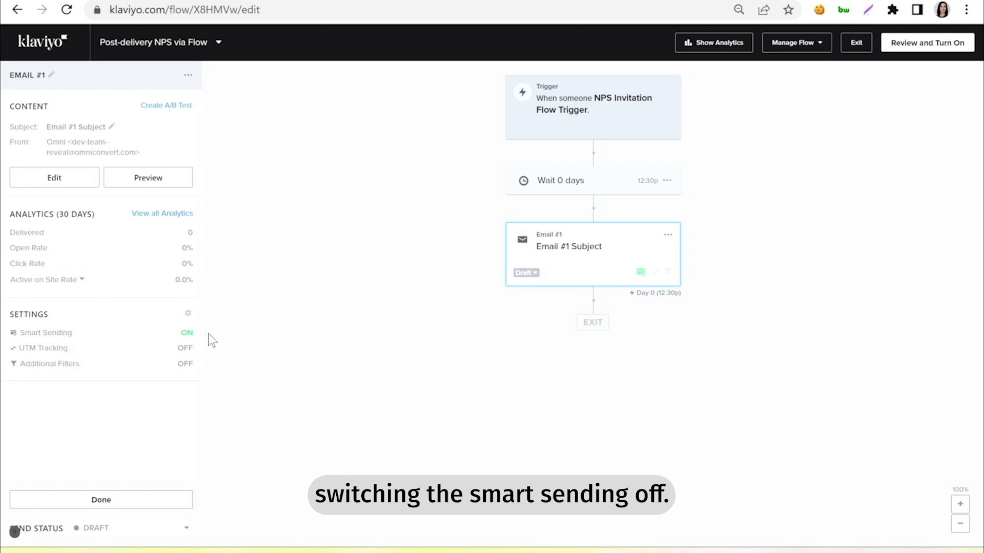
- Switch Smart Sending off for Email #1, leaving UTM Tracking off
{"action": "left_click", "coordinate": [185, 334]}
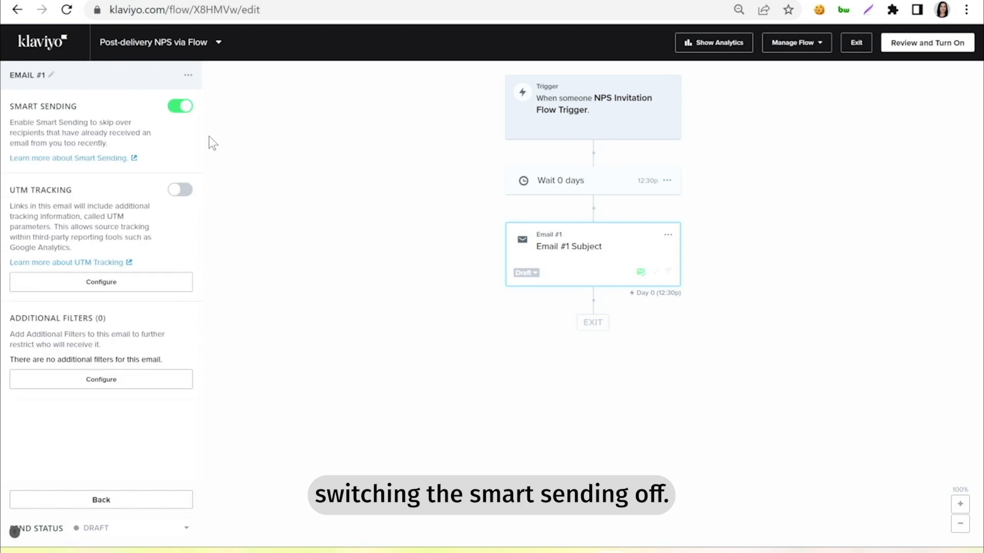
{"action": "left_click", "coordinate": [178, 107]}
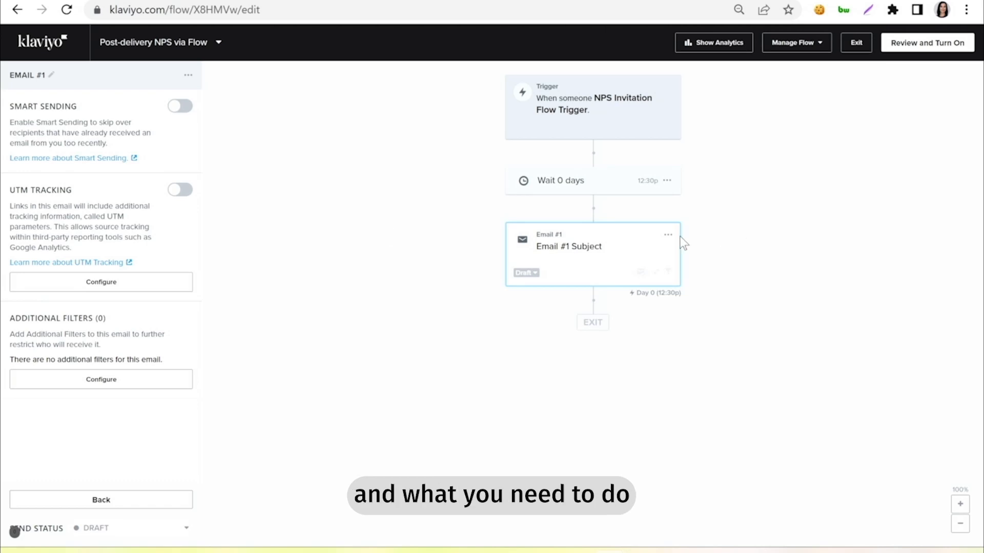
- Change Email #1's status badge from Draft to Live
{"action": "left_click", "coordinate": [537, 283]}
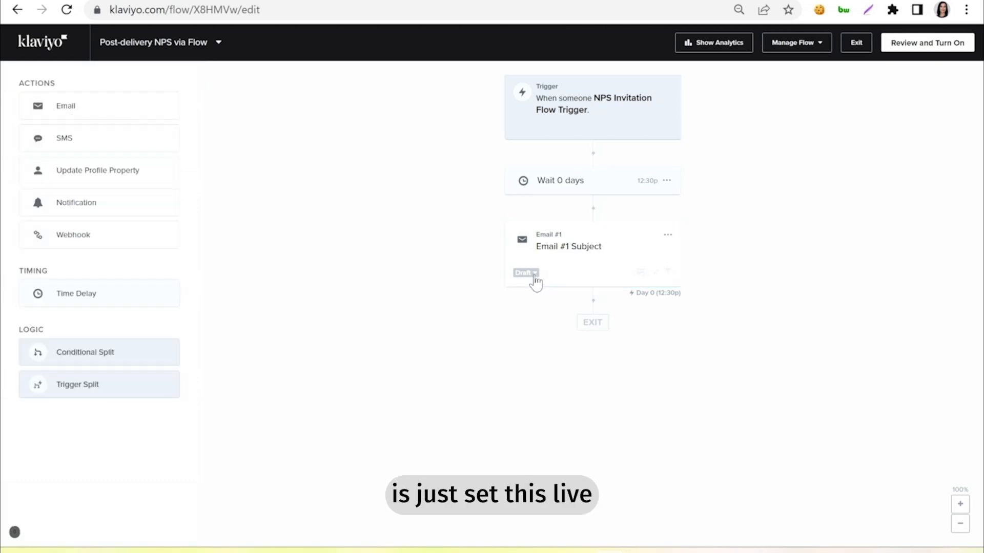
{"action": "left_click", "coordinate": [534, 279]}
{"action": "left_click", "coordinate": [540, 313]}
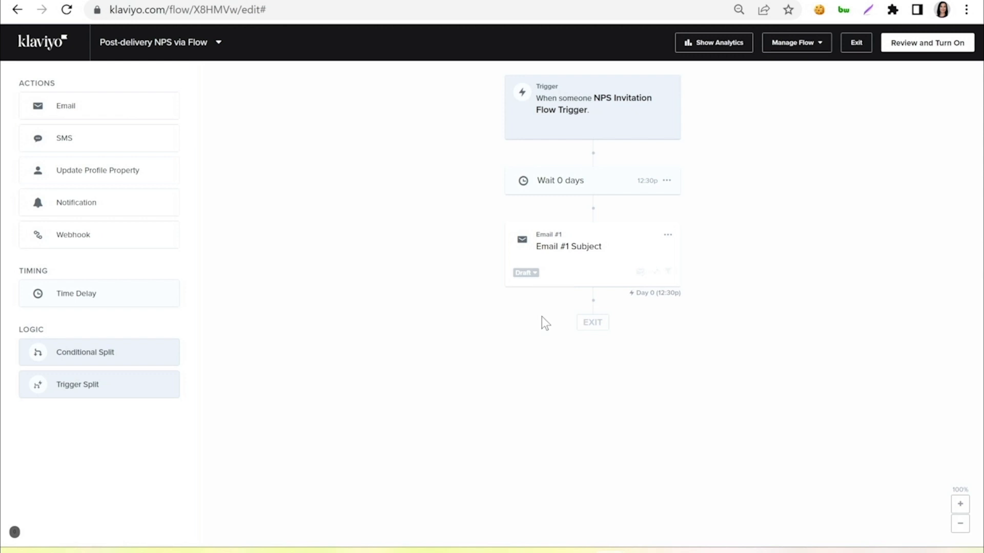
- Set every action in the flow to Live with Update Action Statuses
{"action": "left_click", "coordinate": [795, 46]}
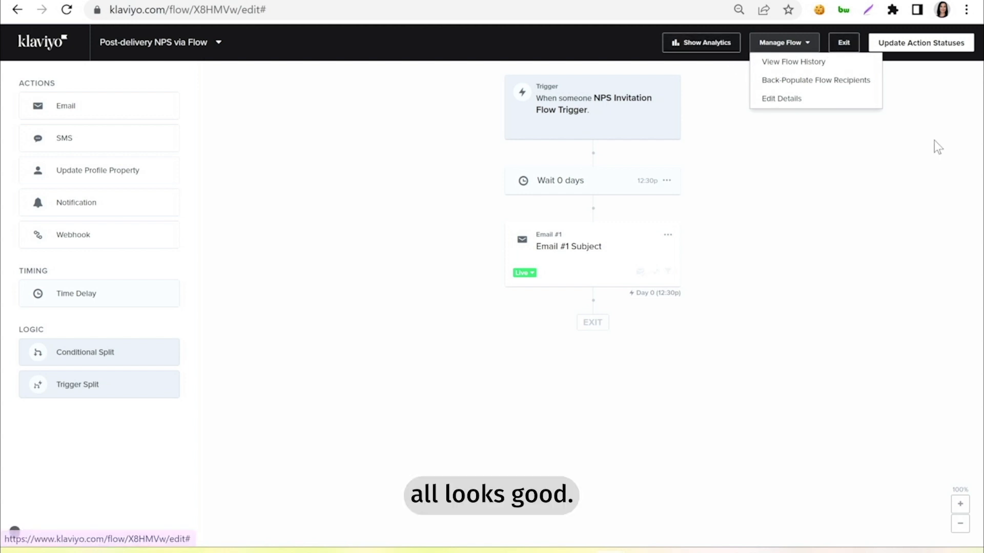
{"action": "left_click", "coordinate": [934, 50]}
{"action": "left_click", "coordinate": [426, 219]}
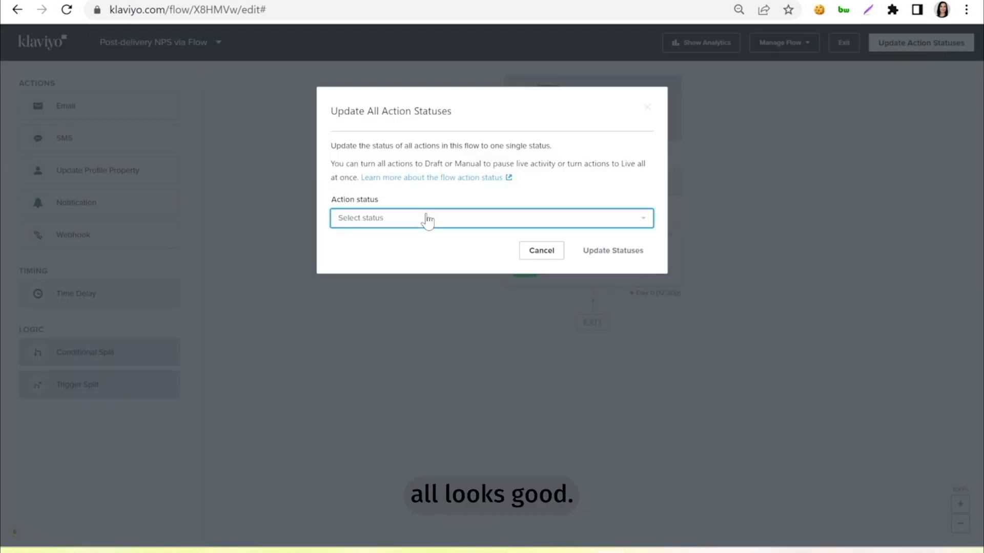
{"action": "left_click", "coordinate": [356, 283]}
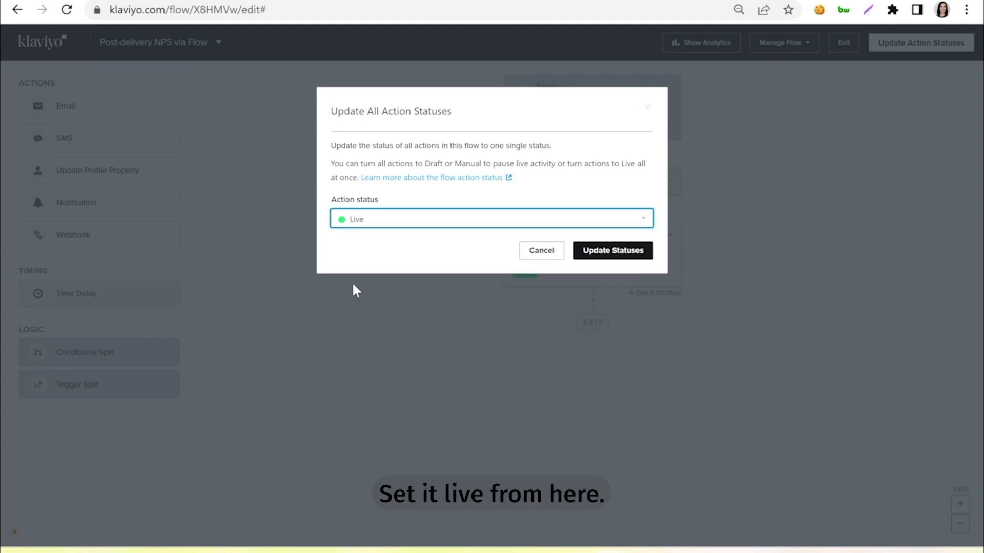
{"action": "left_click", "coordinate": [616, 251]}
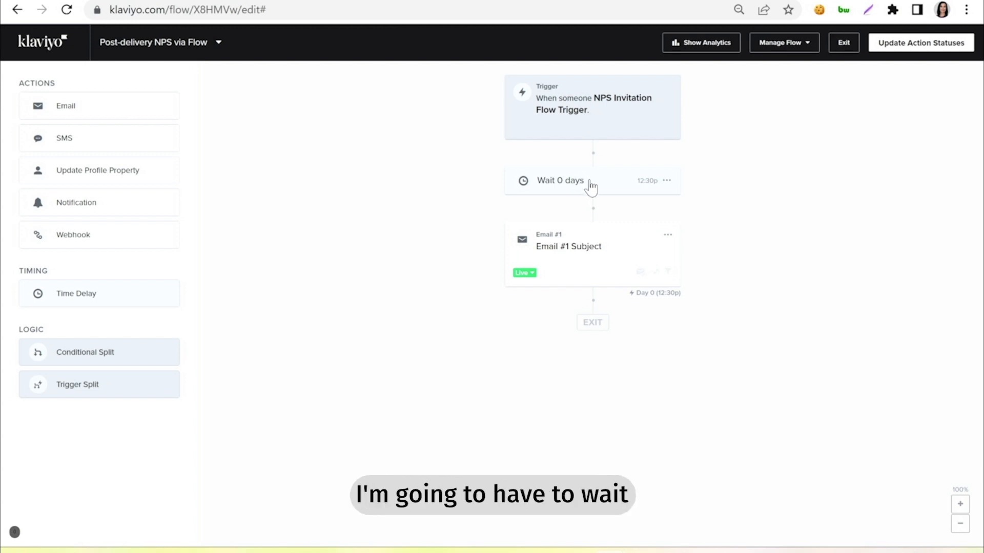
- Delete the Wait 0 days delay, then view Email #1's analytics
{"action": "left_click", "coordinate": [673, 186]}
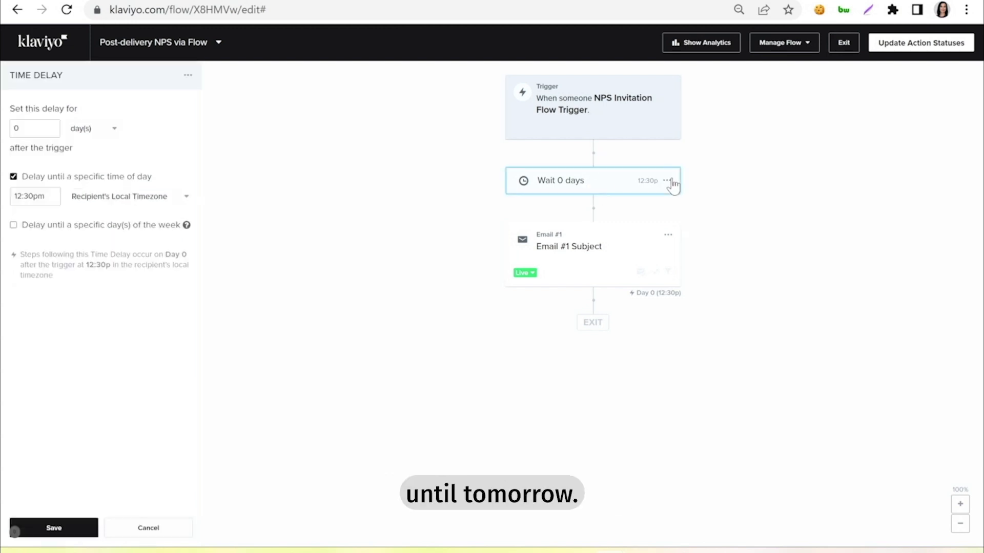
{"action": "left_click", "coordinate": [671, 184]}
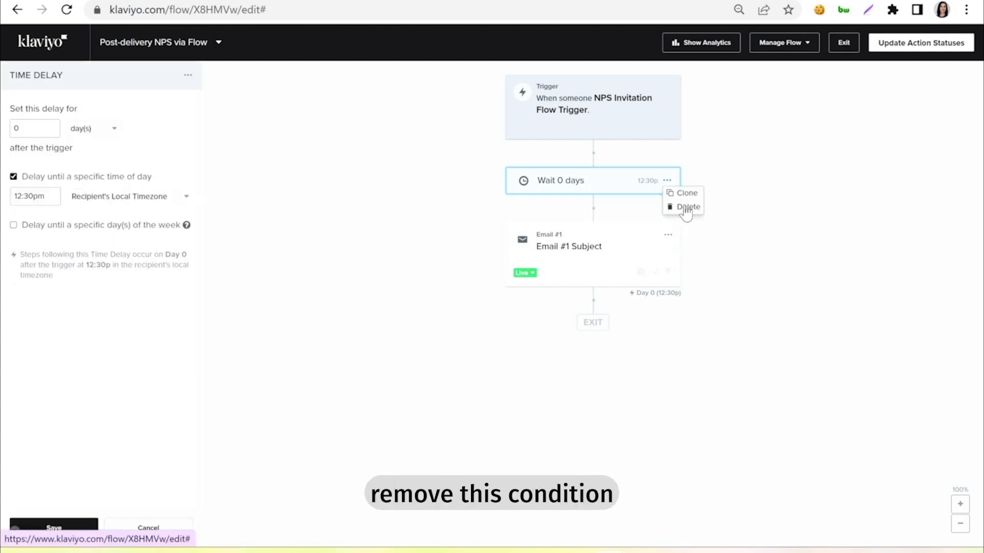
{"action": "left_click", "coordinate": [687, 208]}
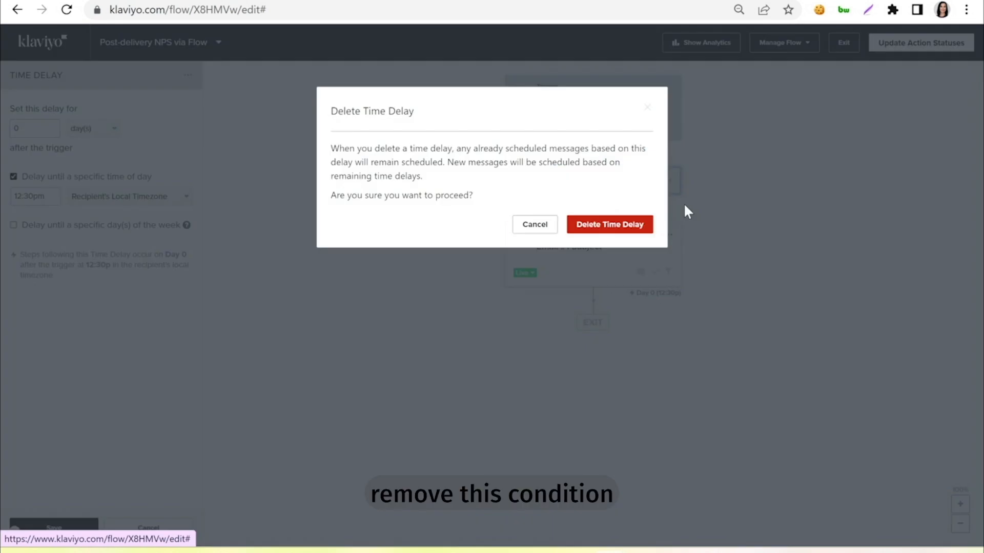
{"action": "left_click", "coordinate": [635, 226]}
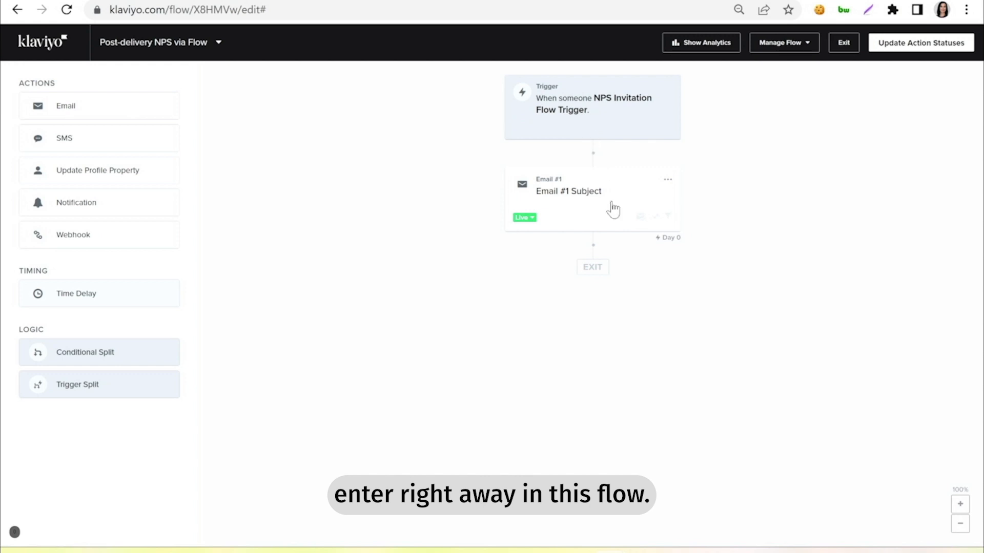
{"action": "left_click", "coordinate": [621, 187]}
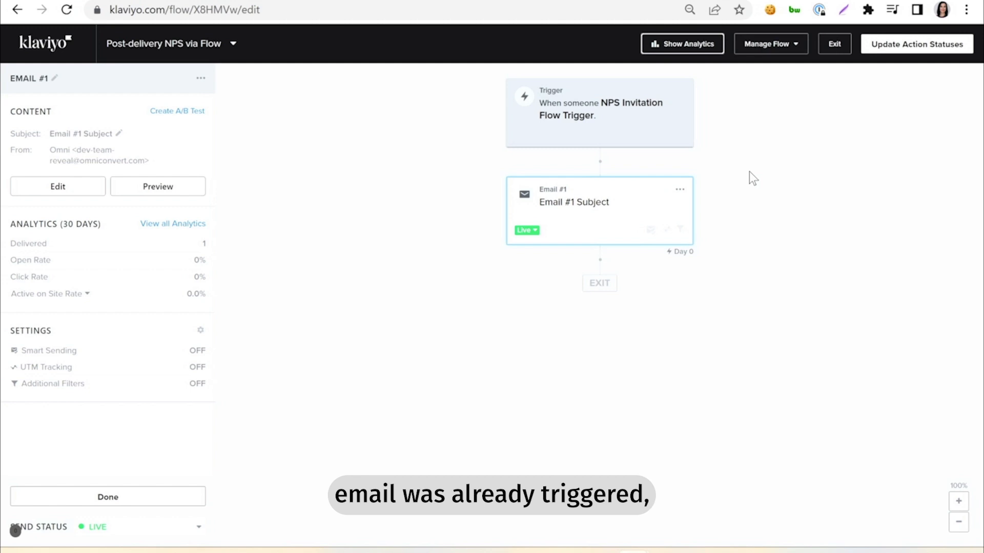
{"action": "left_click", "coordinate": [674, 46]}
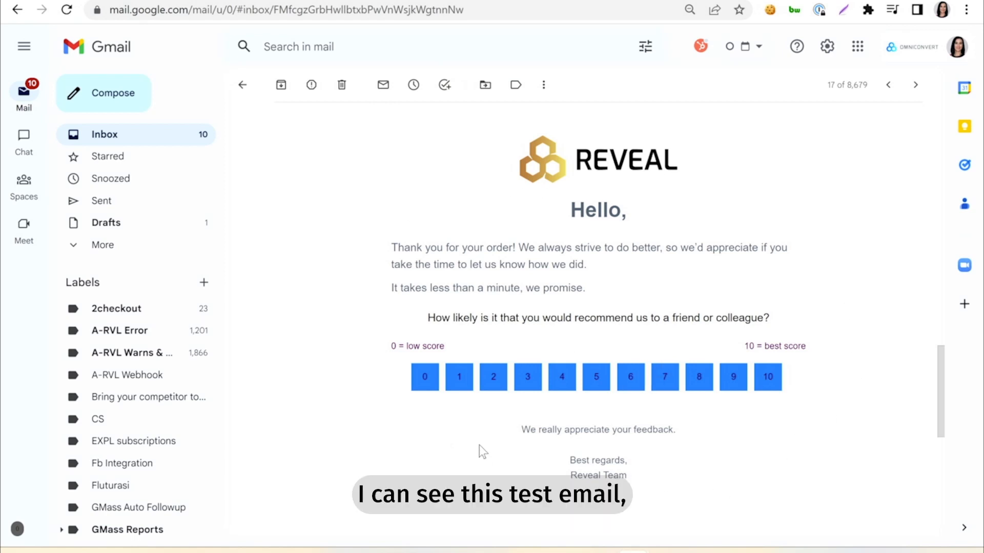
- Rate 10 in the Reveal NPS test email in Gmail
{"action": "left_click", "coordinate": [769, 379]}
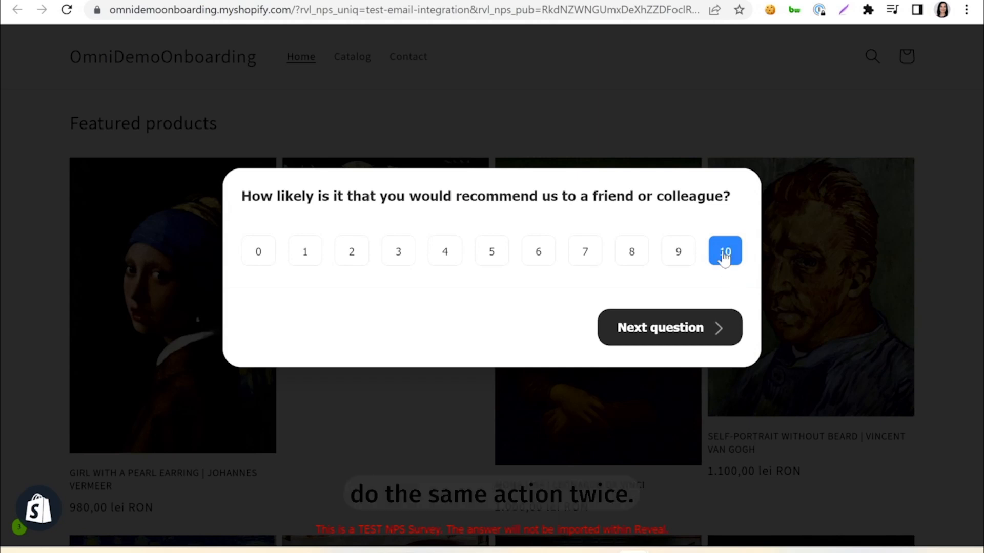
- Move to the next question, enter the feedback 'Test' and send the survey results
{"action": "left_click", "coordinate": [656, 328]}
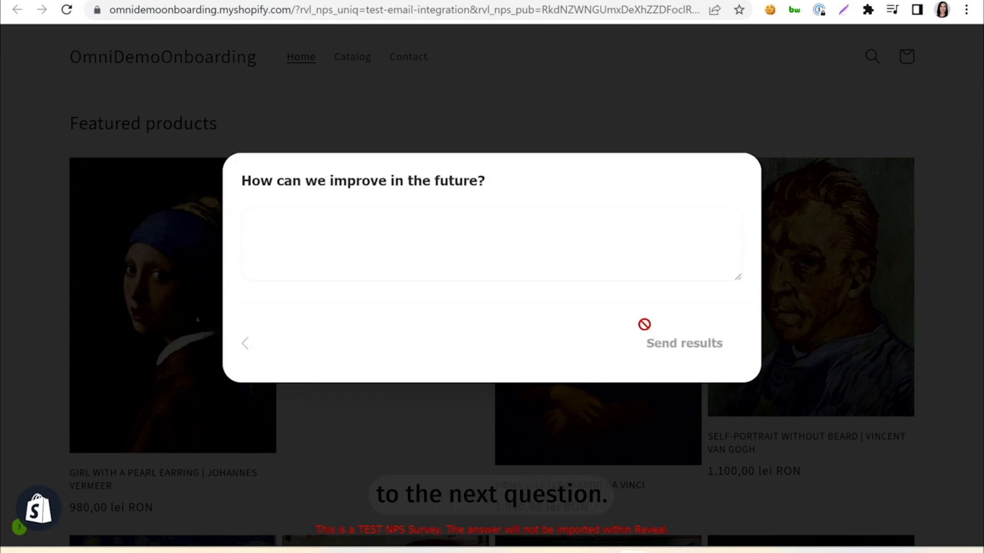
{"action": "left_click", "coordinate": [413, 237]}
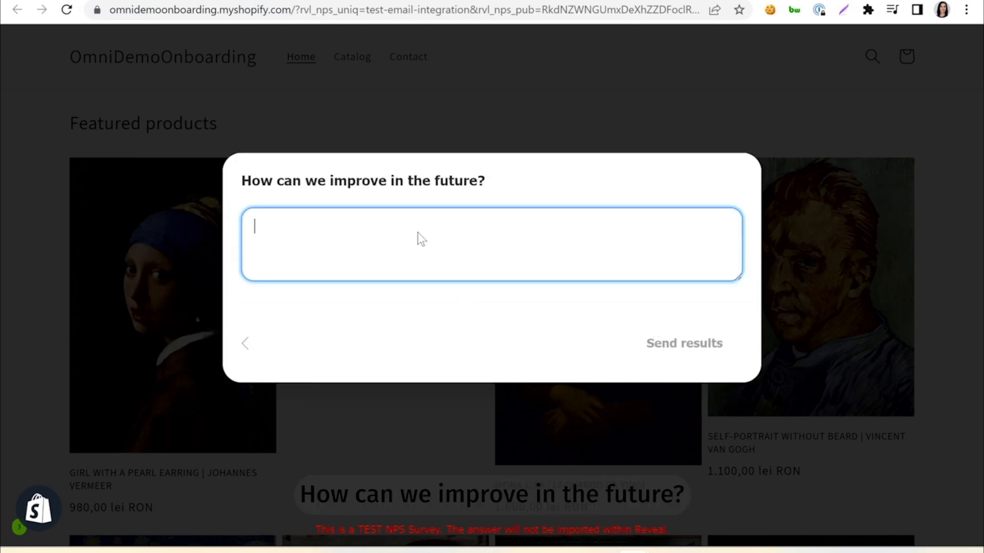
{"action": "type", "text": "Tes"}
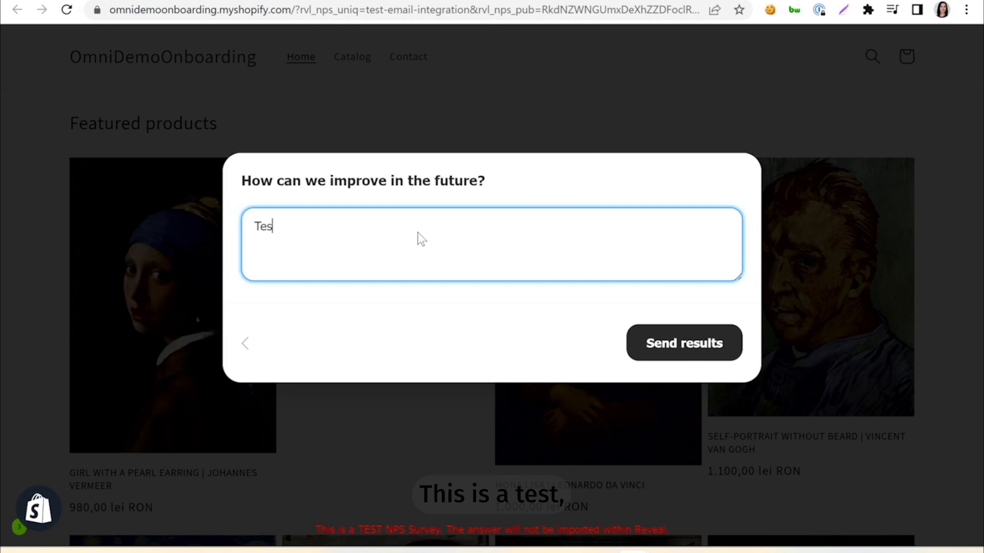
{"action": "type", "text": "t"}
{"action": "left_click", "coordinate": [692, 345]}
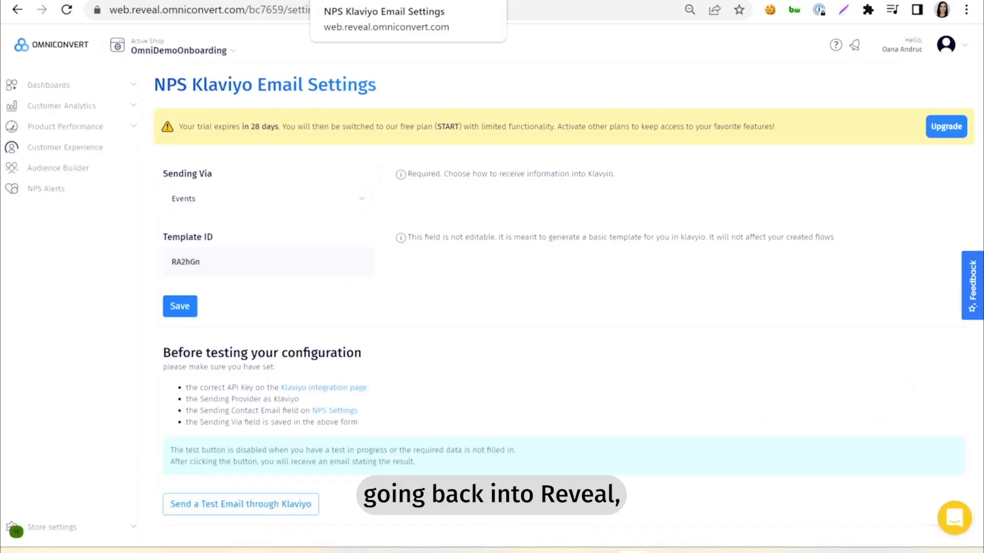
- Enable NPS Sending under Store settings > General > NPS and save
{"action": "left_click", "coordinate": [54, 527]}
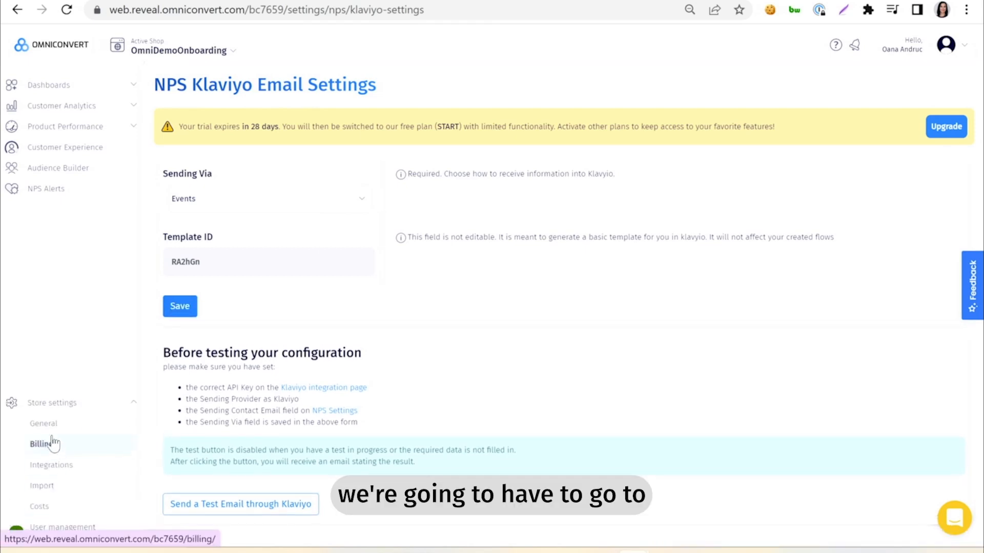
{"action": "left_click", "coordinate": [52, 428]}
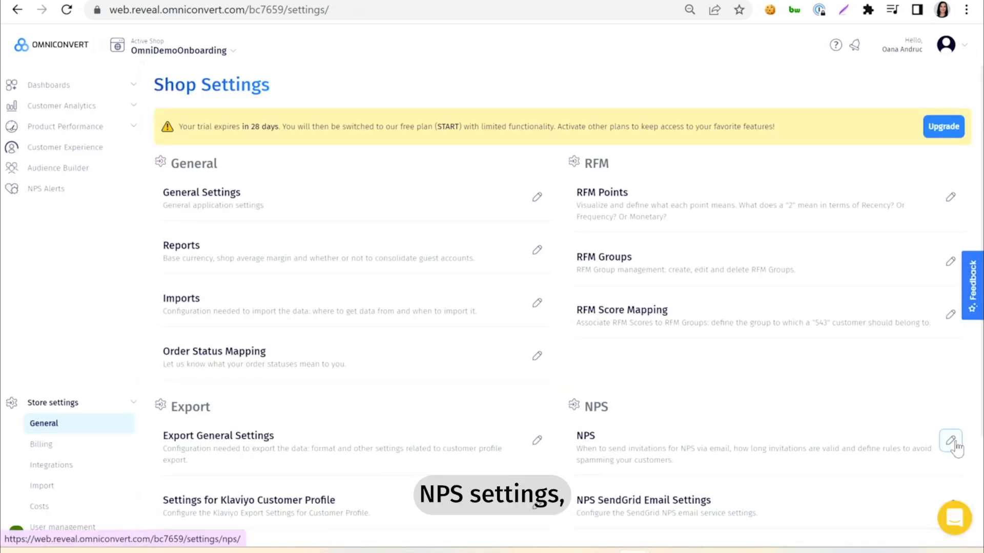
{"action": "left_click", "coordinate": [951, 441]}
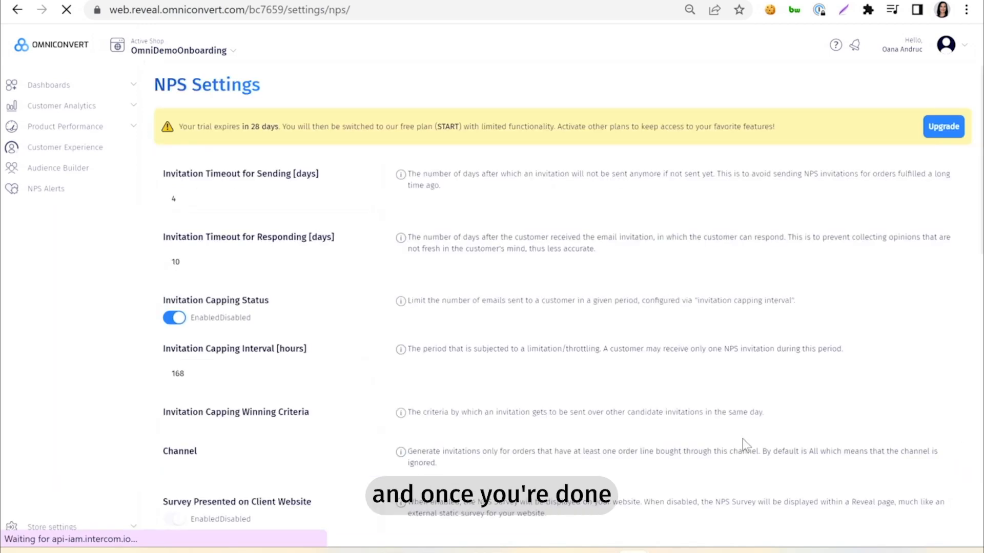
{"action": "scroll", "coordinate": [371, 344], "scroll_direction": "down", "scroll_amount": 10}
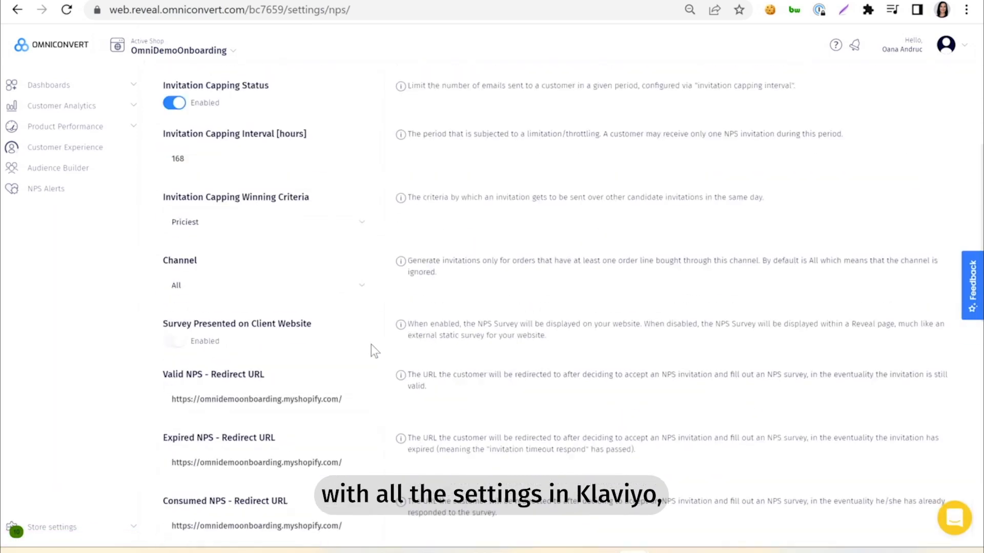
{"action": "scroll", "coordinate": [372, 345], "scroll_direction": "down", "scroll_amount": 5}
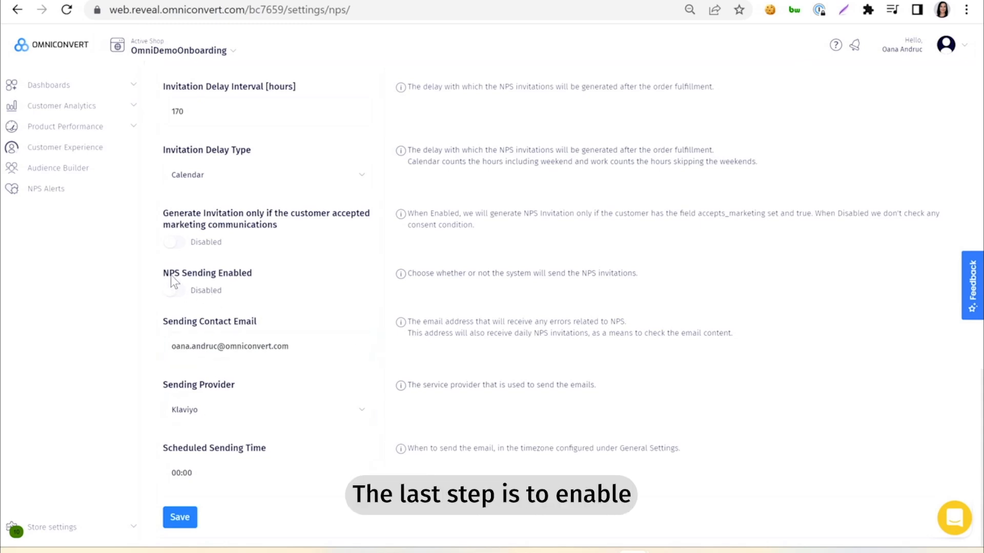
{"action": "left_click", "coordinate": [177, 291]}
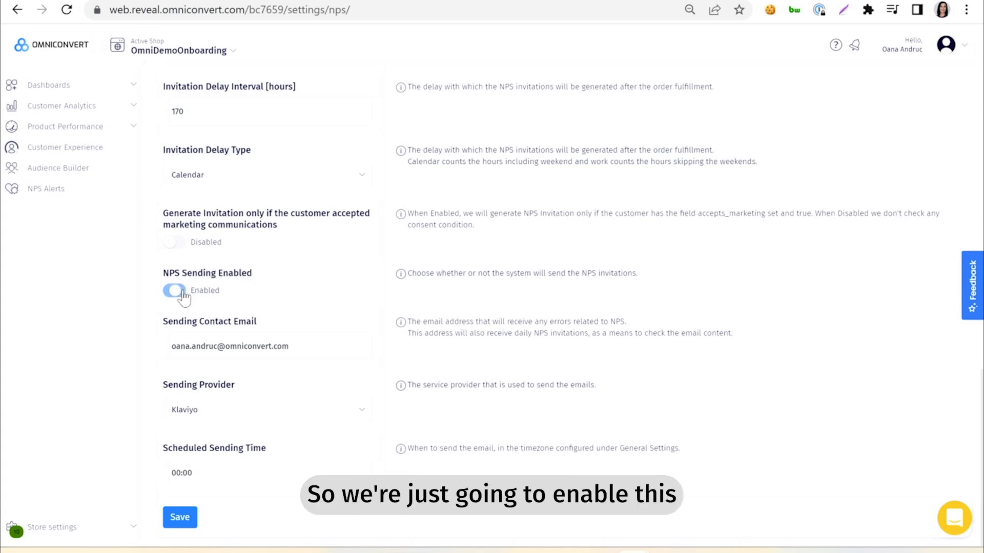
{"action": "left_click", "coordinate": [179, 528]}
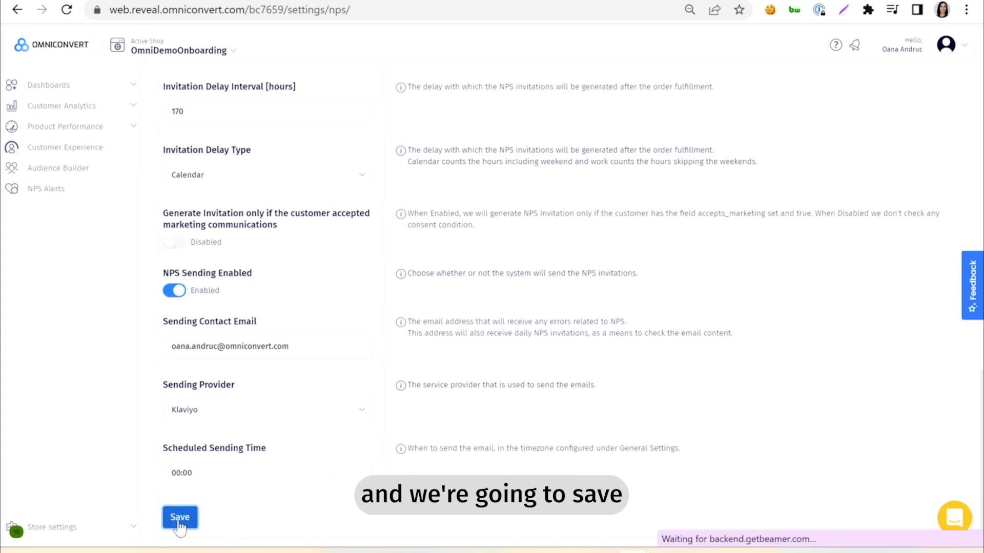